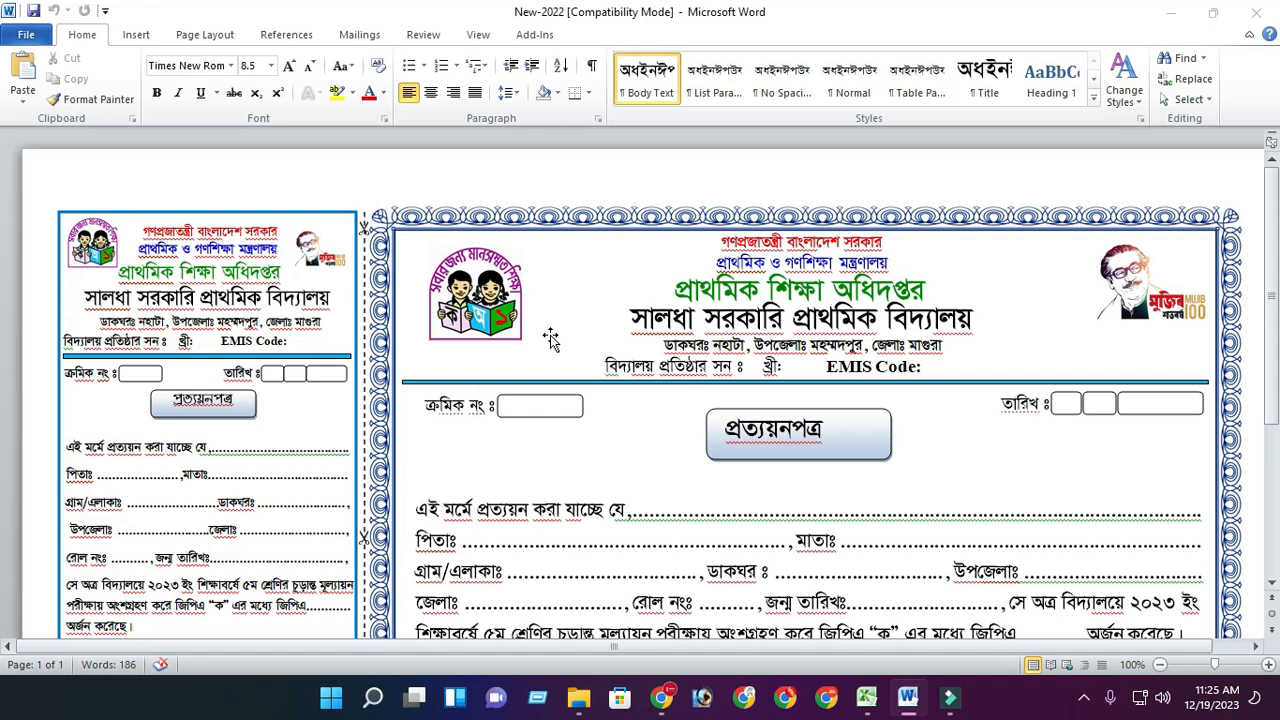
- Examine the certificate template's layout and its text boxes for serial number, name and address details
ctrl+scroll(554, 378, down, 1)
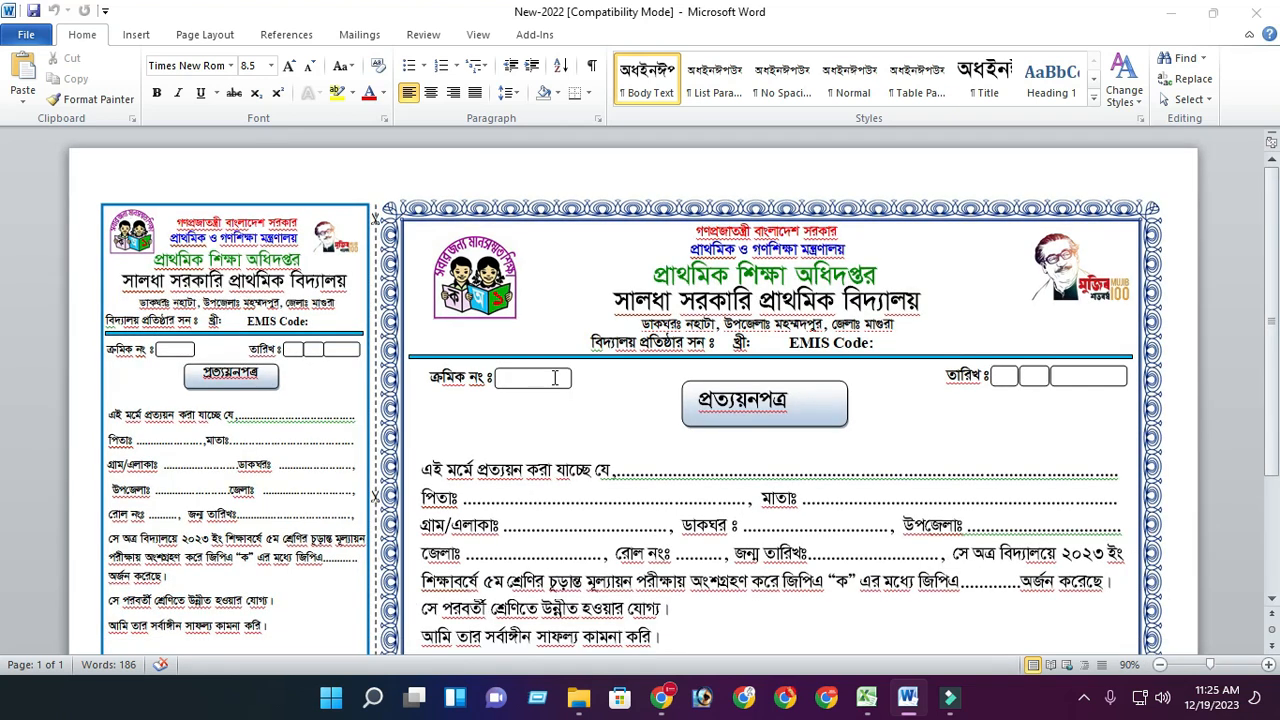
scroll(554, 378, down, 3)
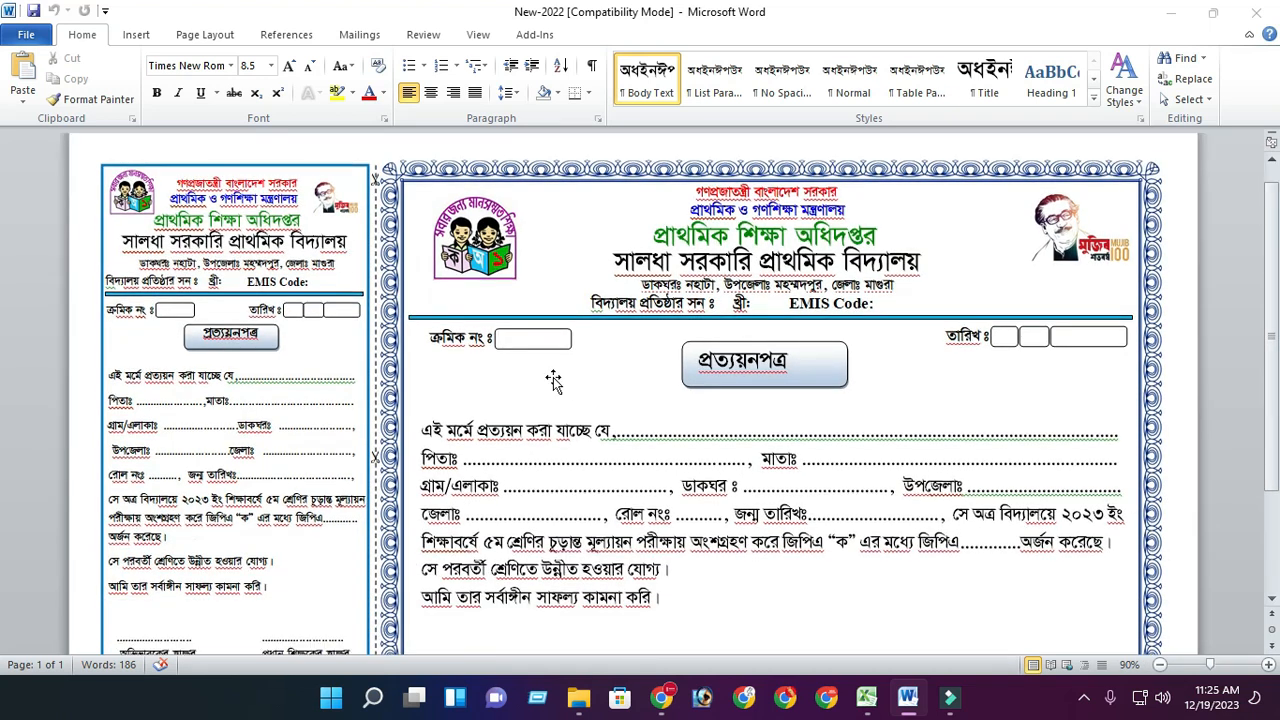
click(724, 226)
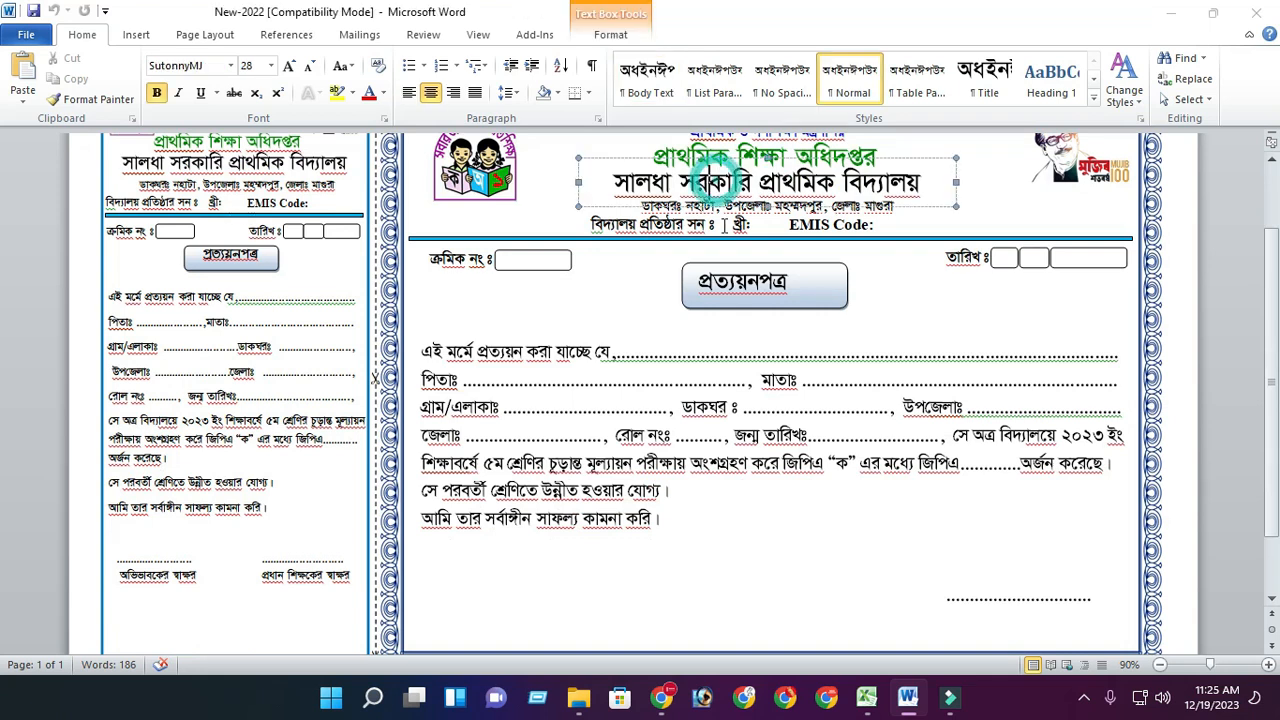
click(780, 226)
click(222, 203)
click(486, 300)
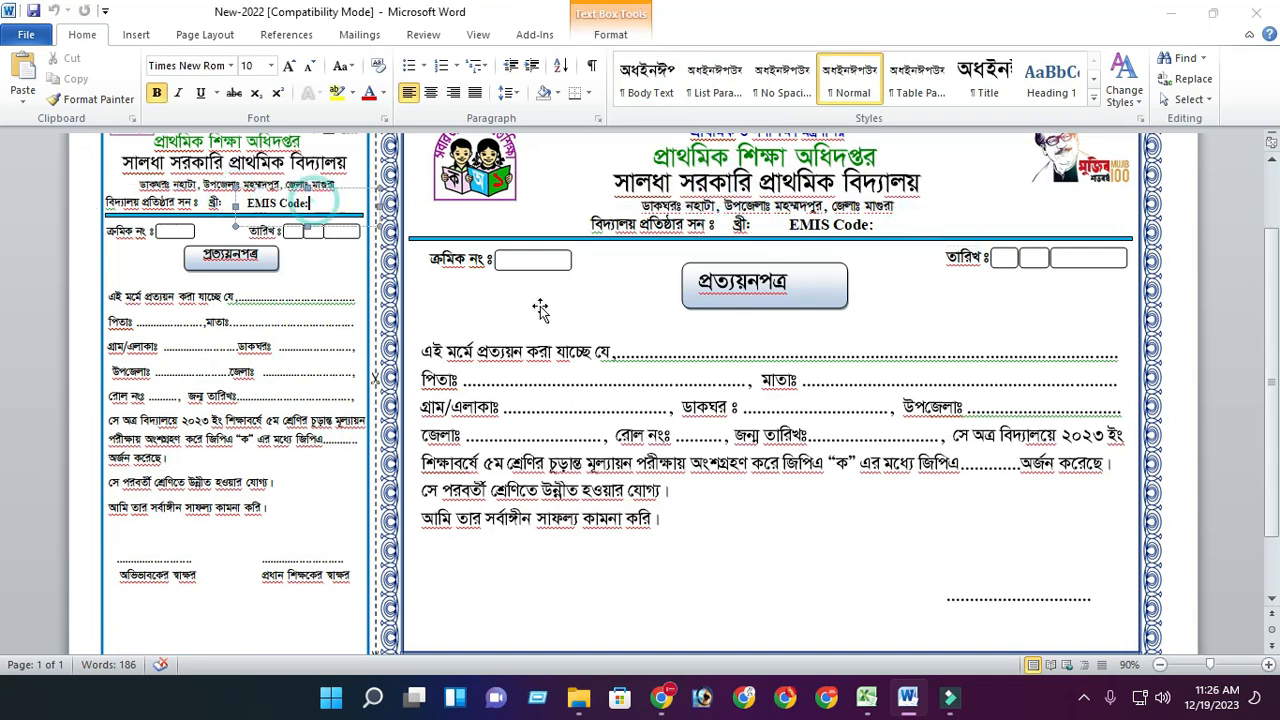
scroll(486, 300, up, 2)
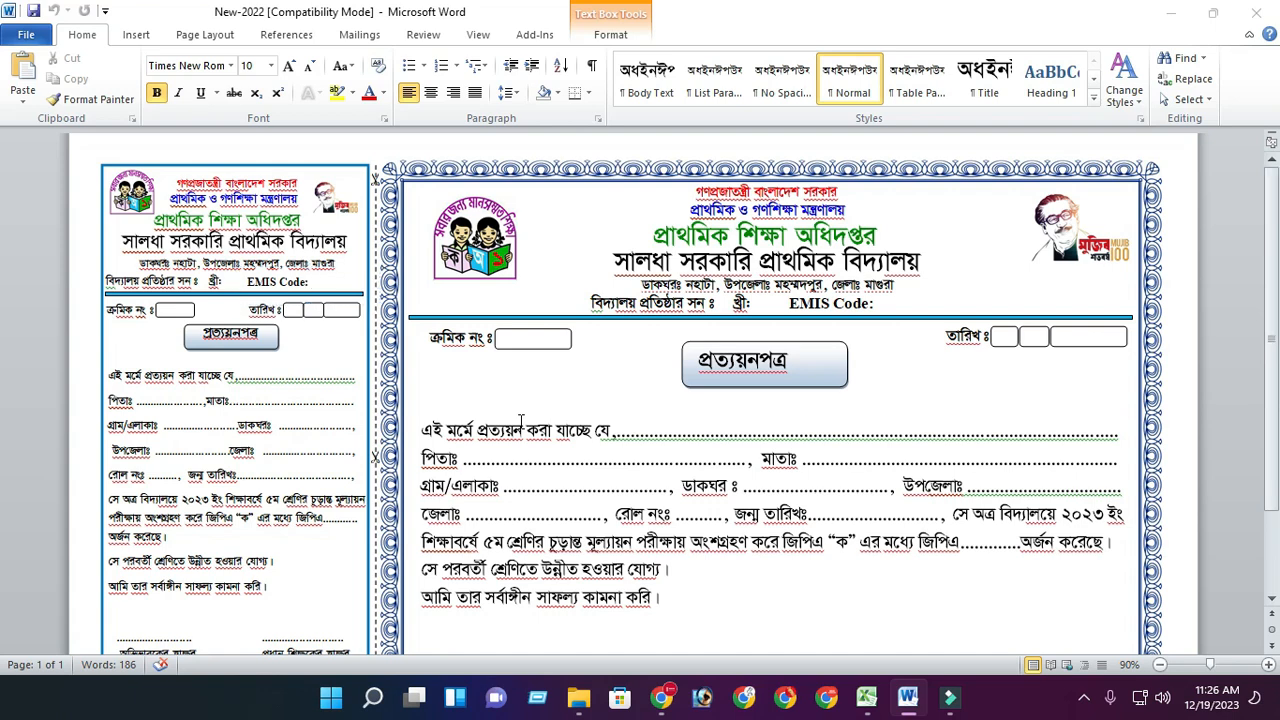
scroll(520, 420, down, 3)
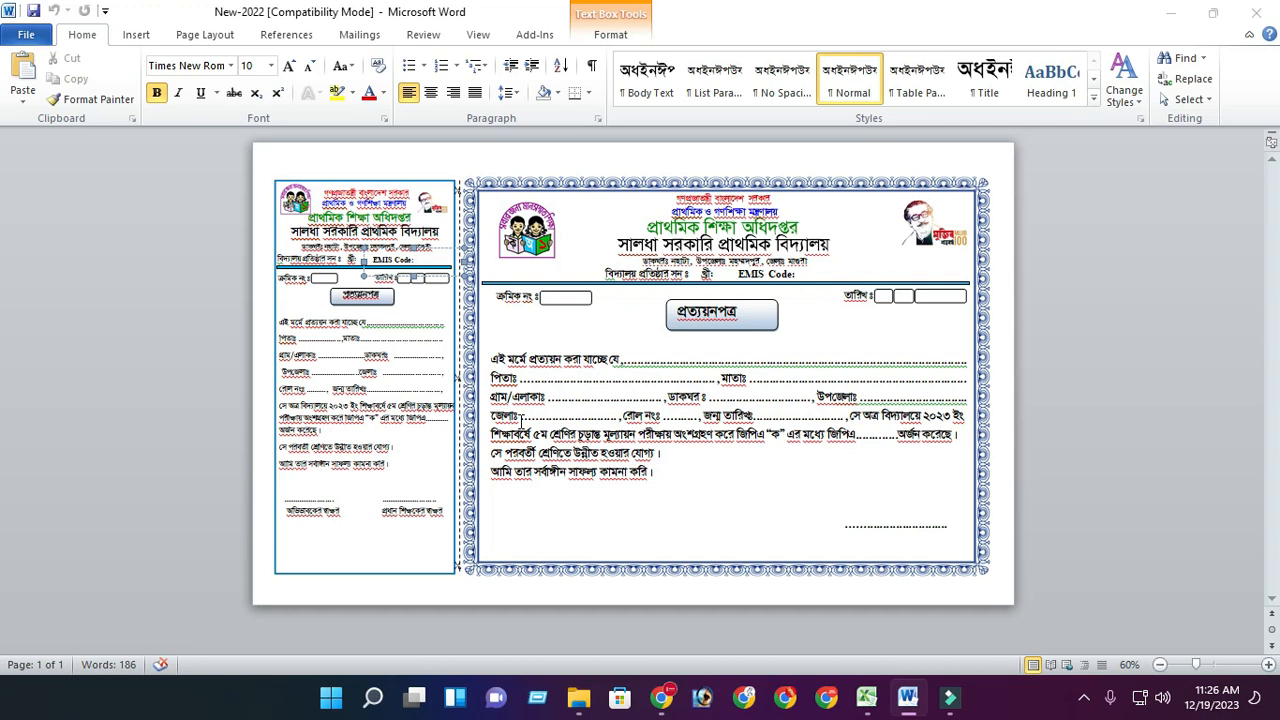
scroll(528, 424, up, 1)
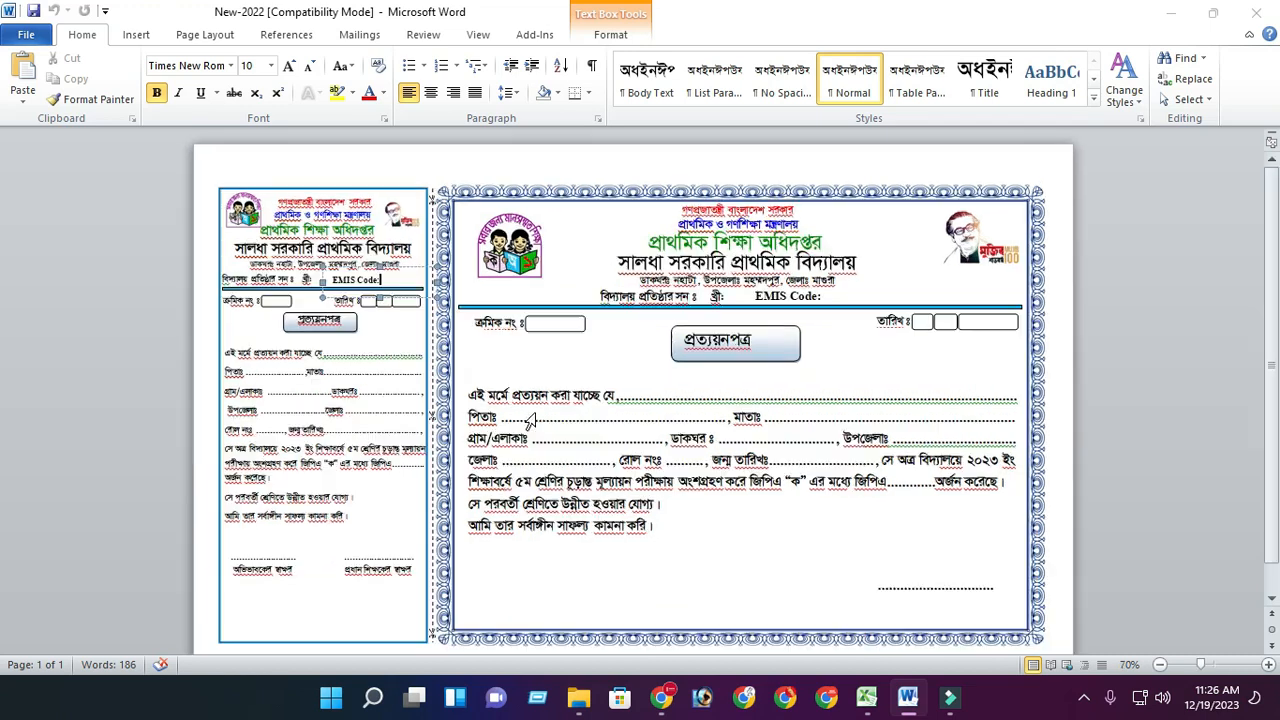
click(556, 323)
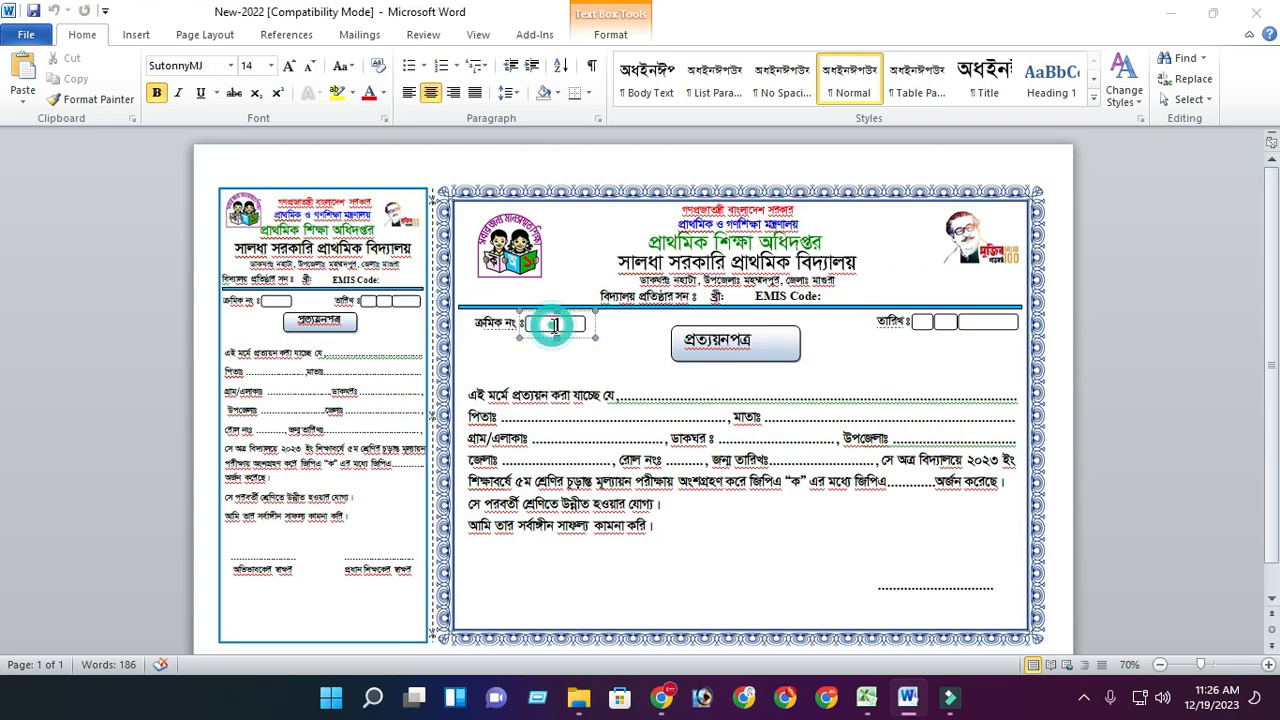
click(623, 395)
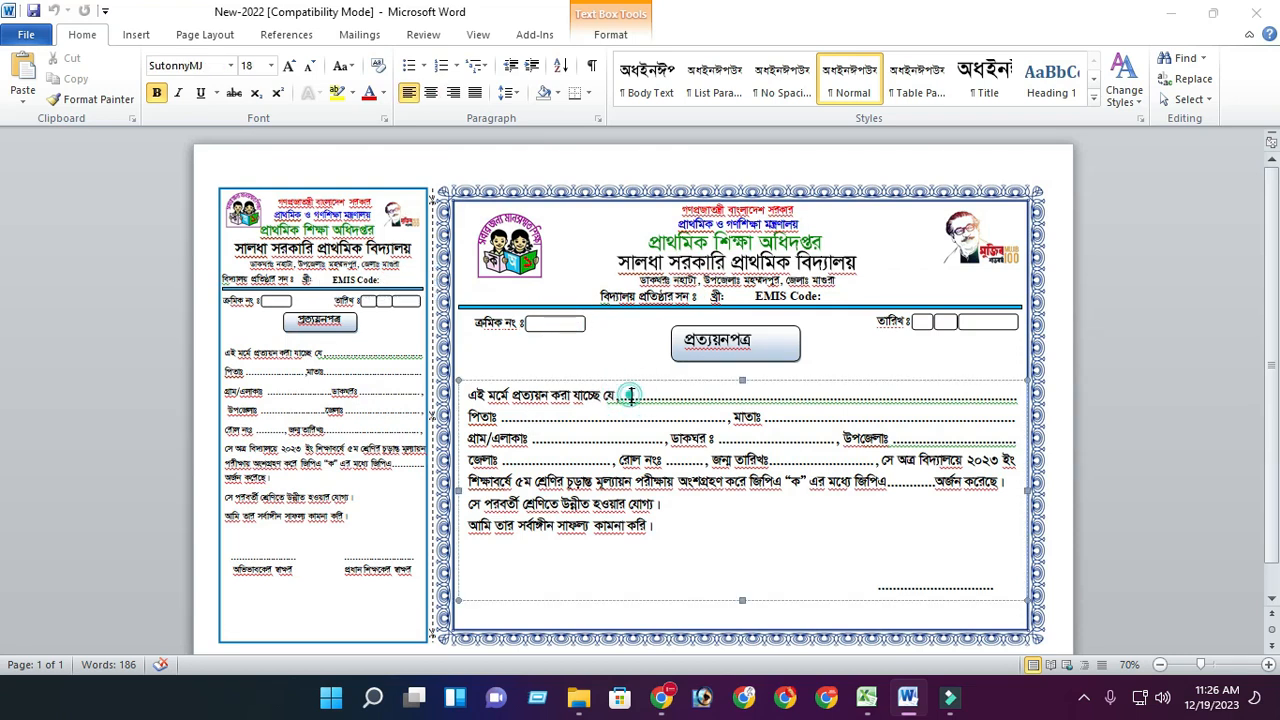
click(577, 440)
click(770, 440)
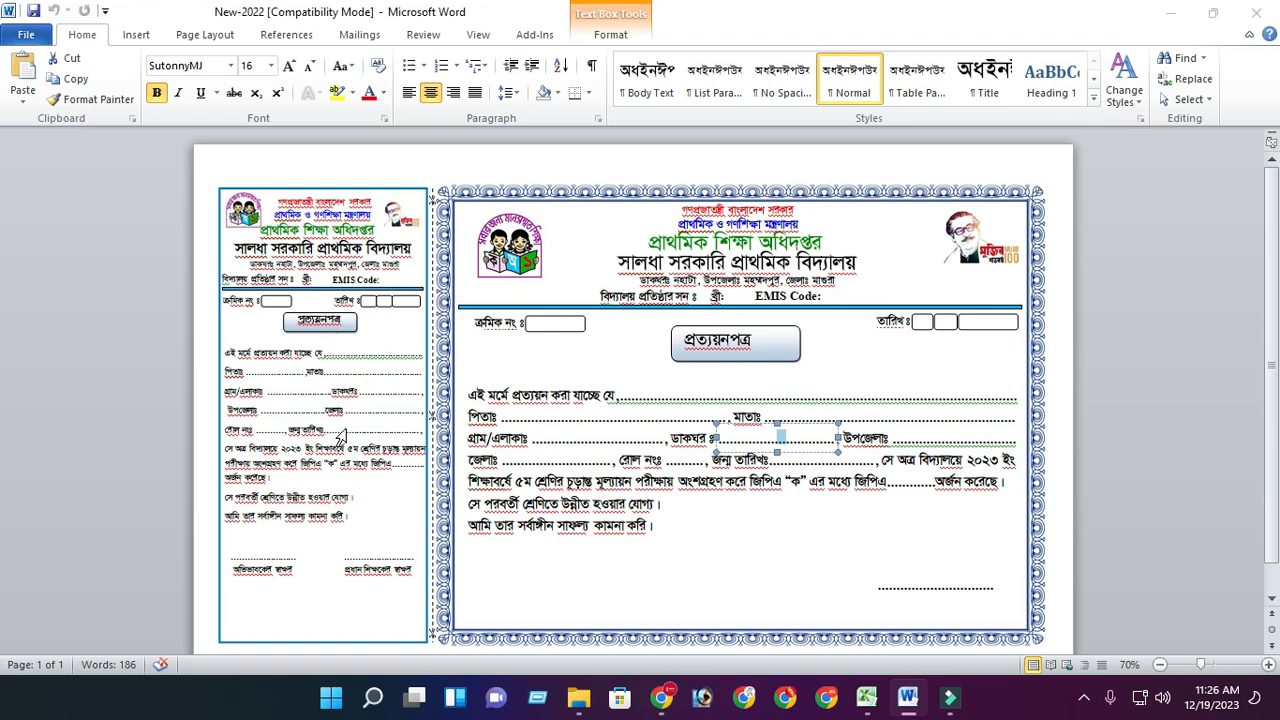
- Switch to Excel and review the student data sheet's column headings and rows
click(866, 700)
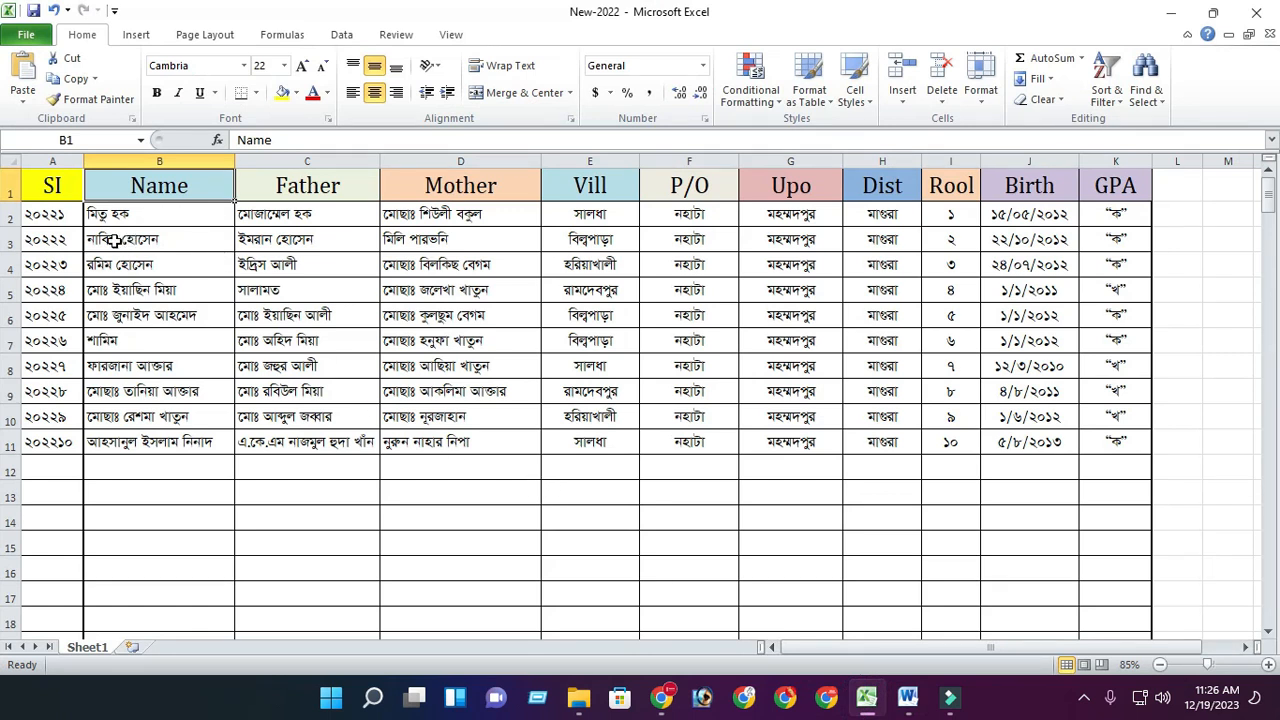
click(295, 185)
click(450, 188)
click(590, 188)
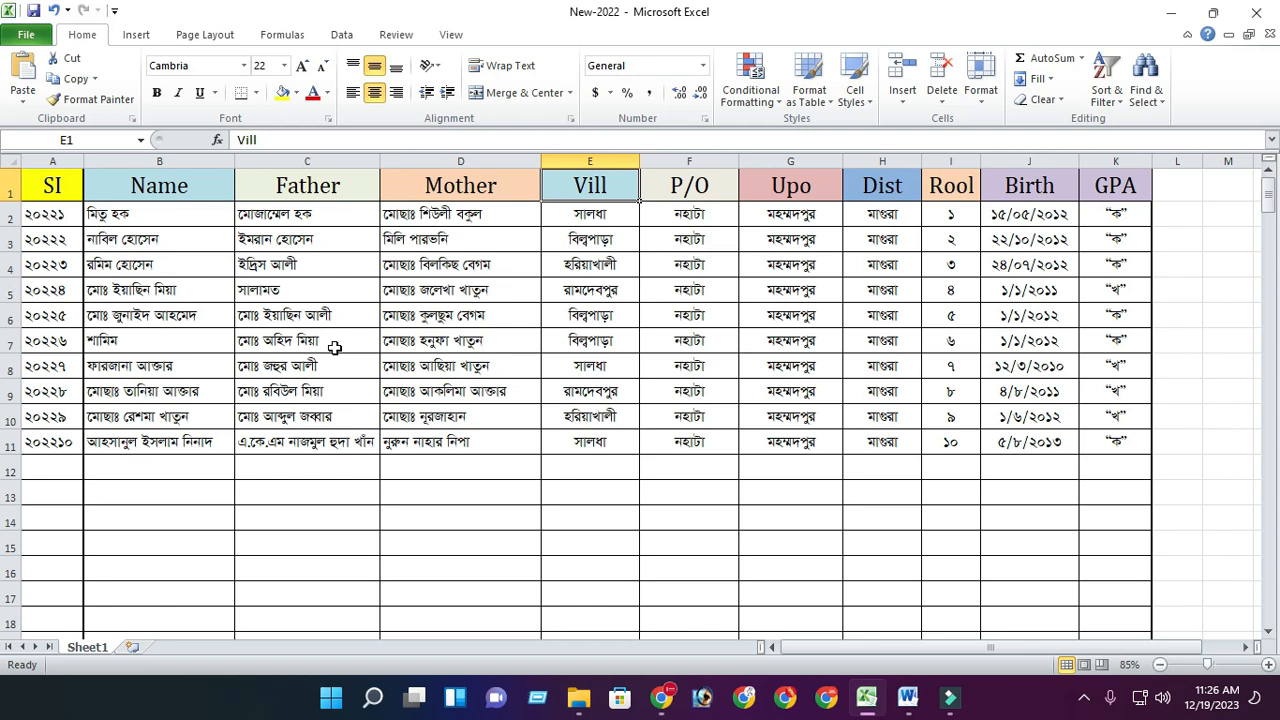
scroll(200, 394, down, 1)
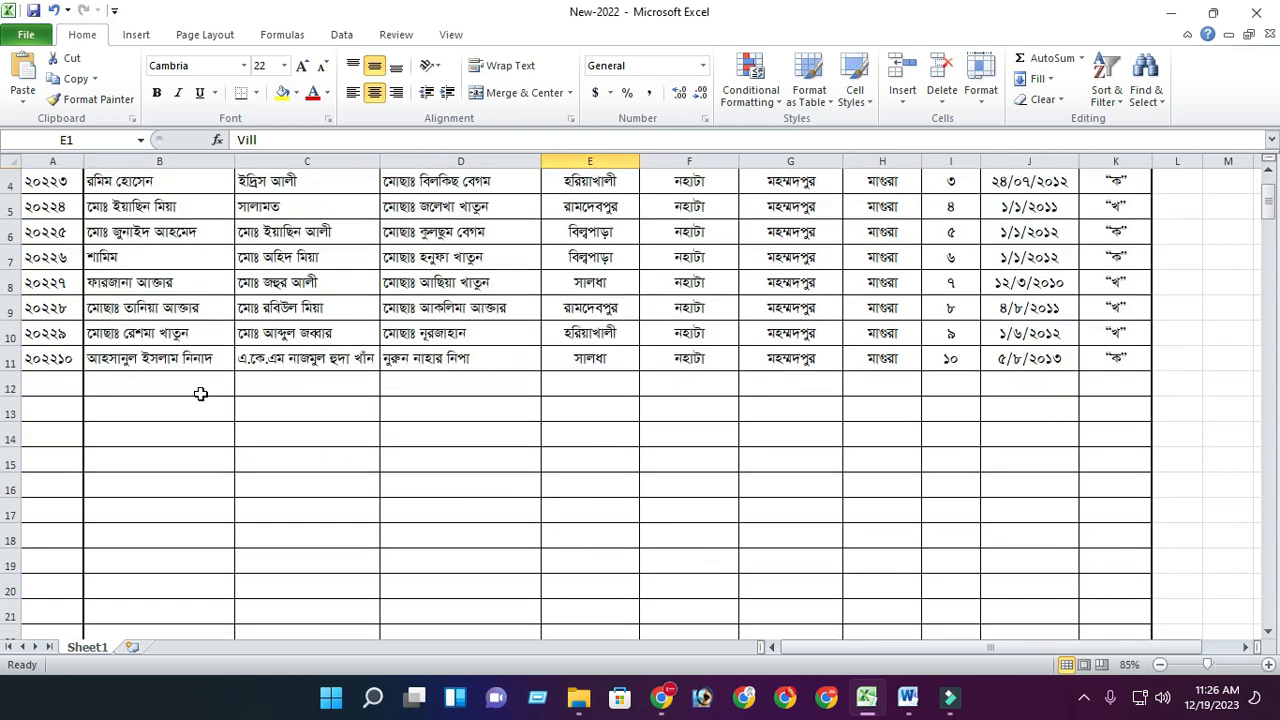
scroll(200, 394, up, 1)
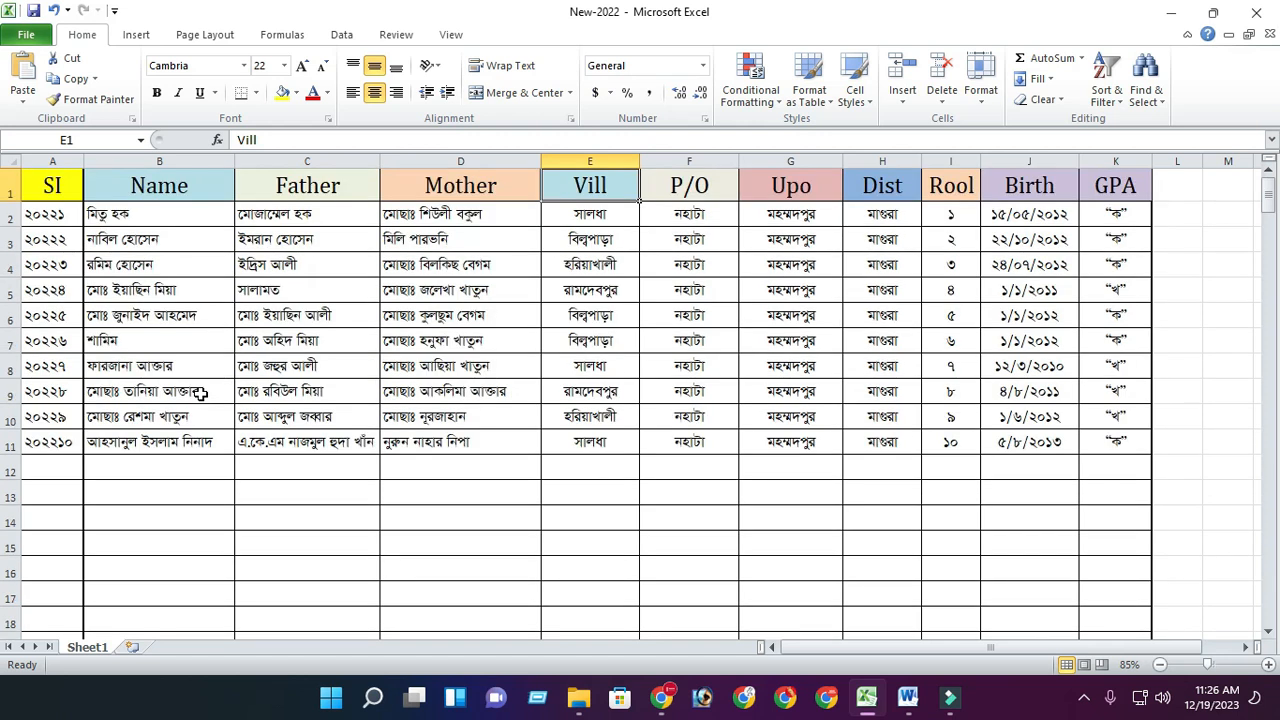
scroll(200, 394, down, 9)
scroll(210, 397, up, 5)
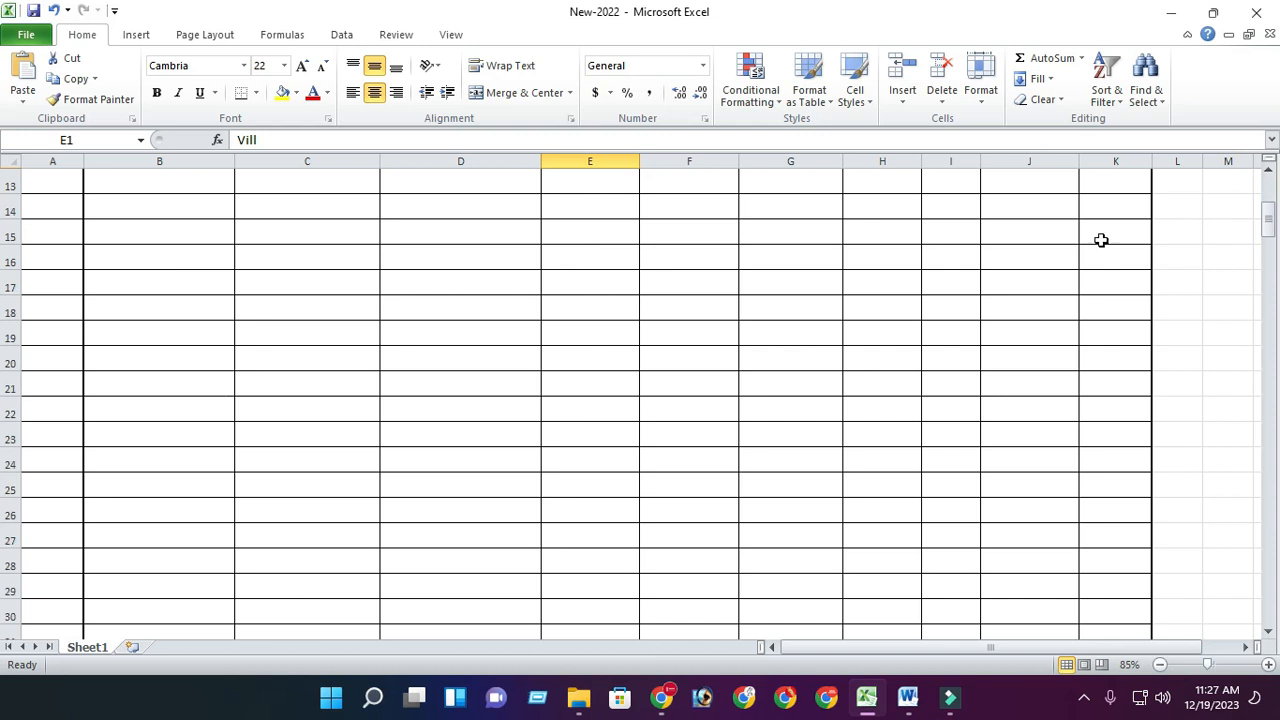
drag(1268, 228, 1250, 195)
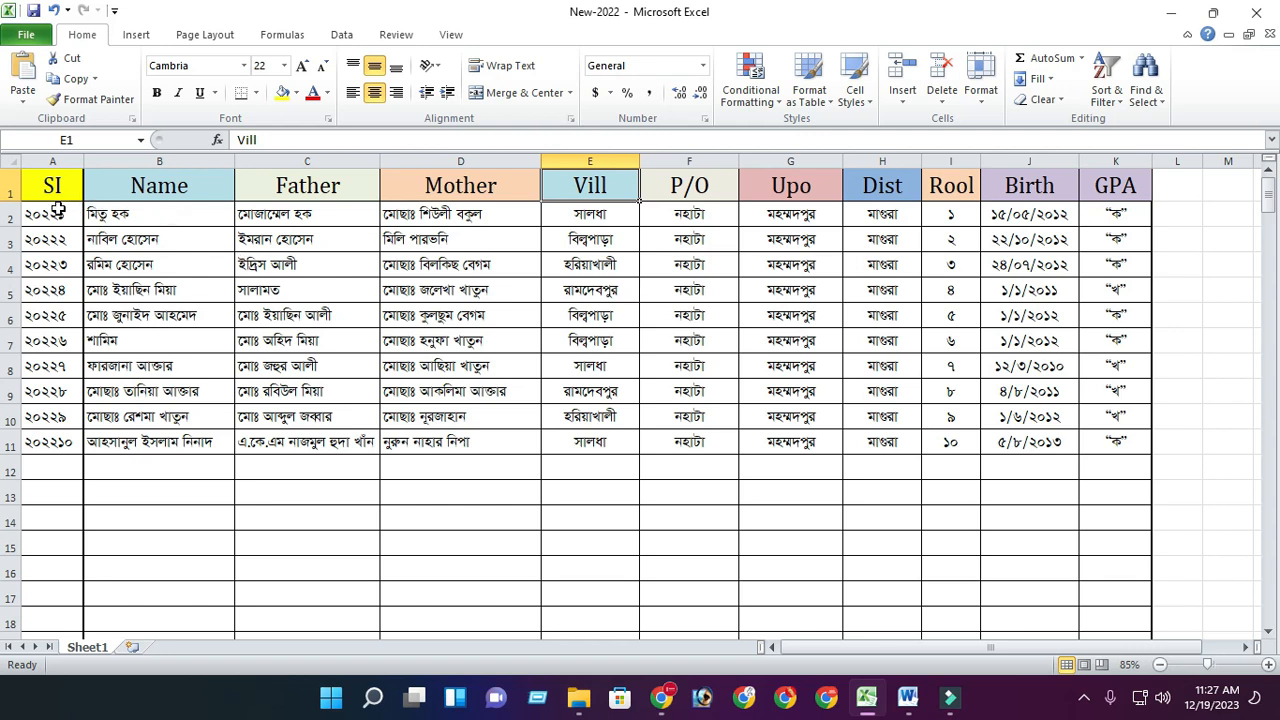
- Switch back to Word and connect the mail merge recipients to Sheet1 of the New-2022 Excel workbook with column headers
click(908, 697)
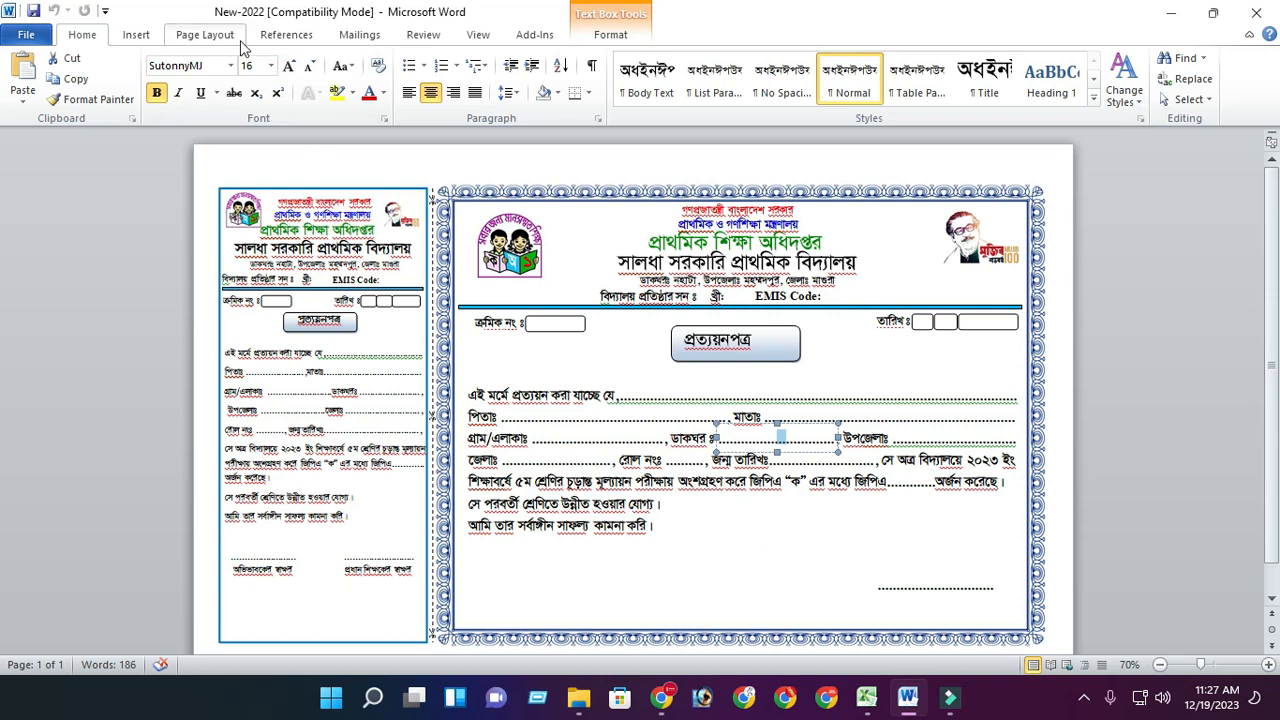
click(356, 36)
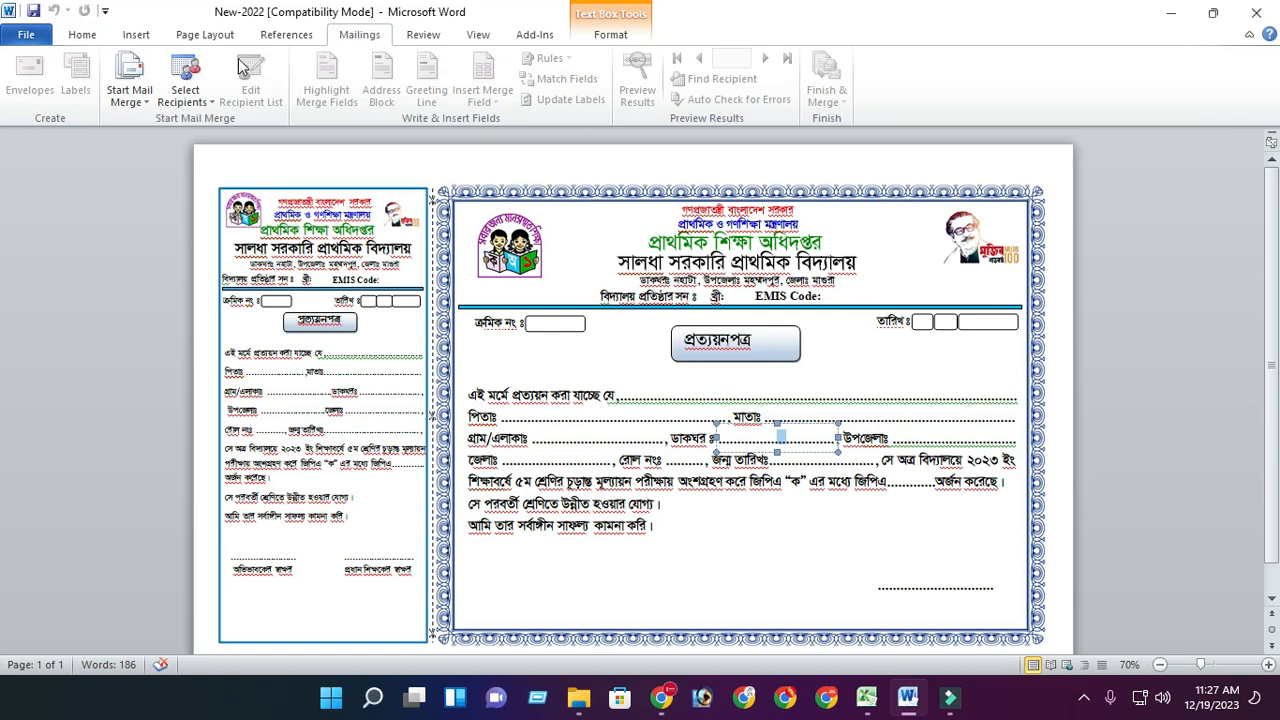
click(213, 107)
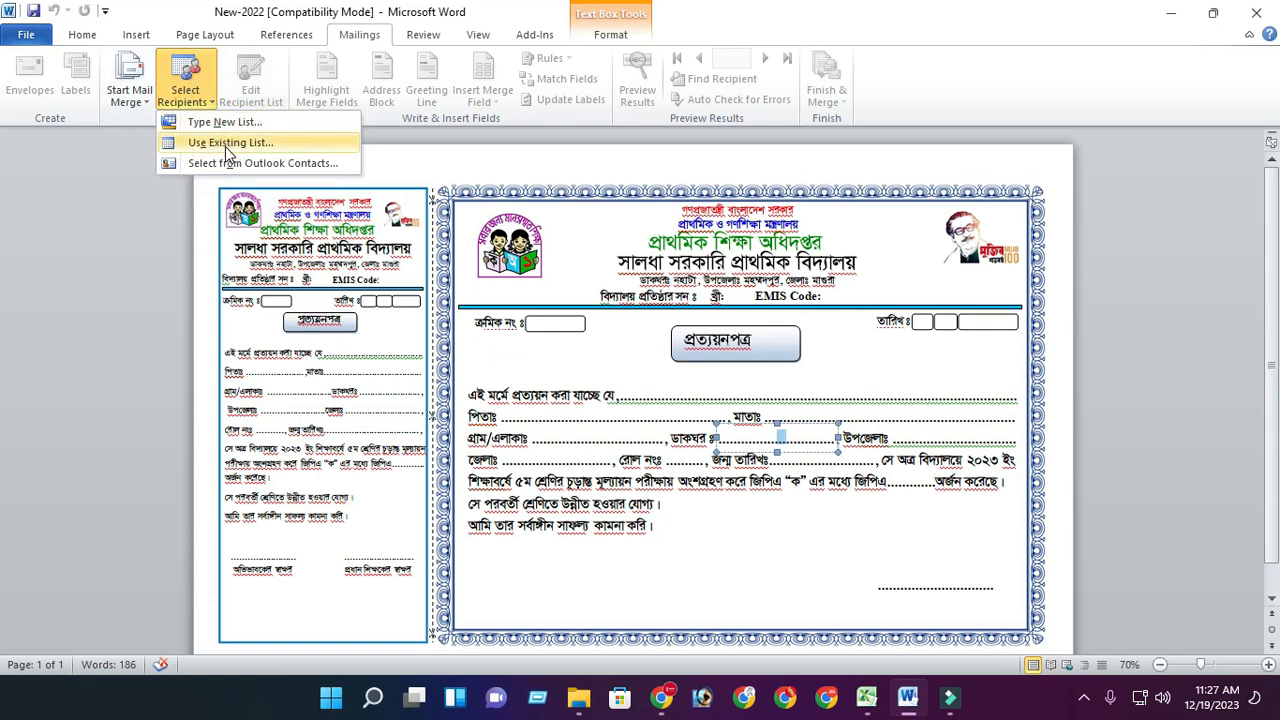
click(228, 150)
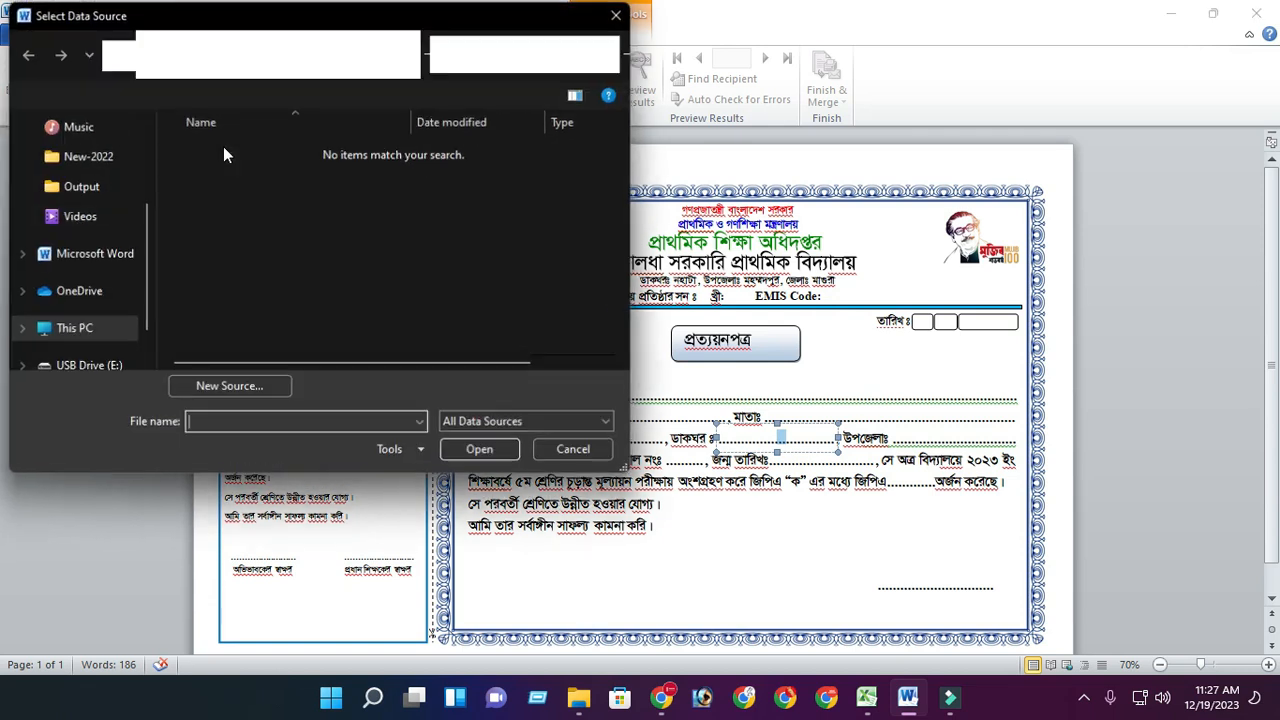
drag(147, 254, 148, 174)
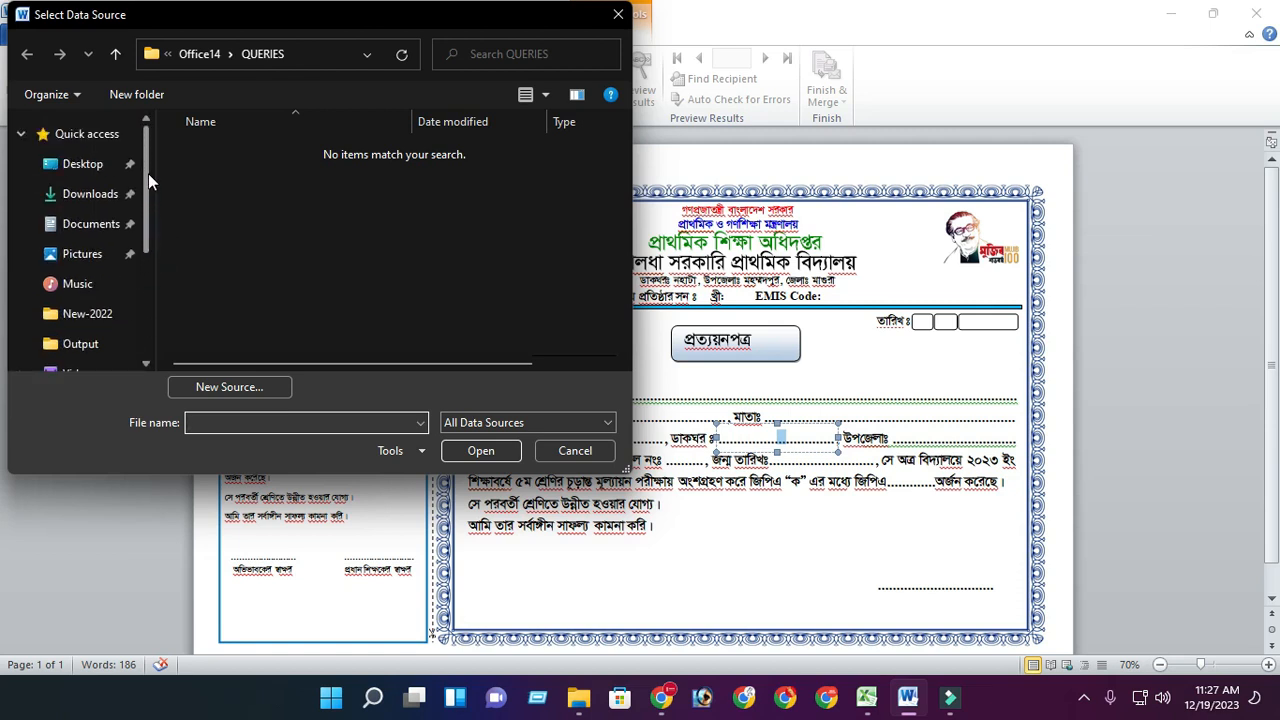
click(105, 197)
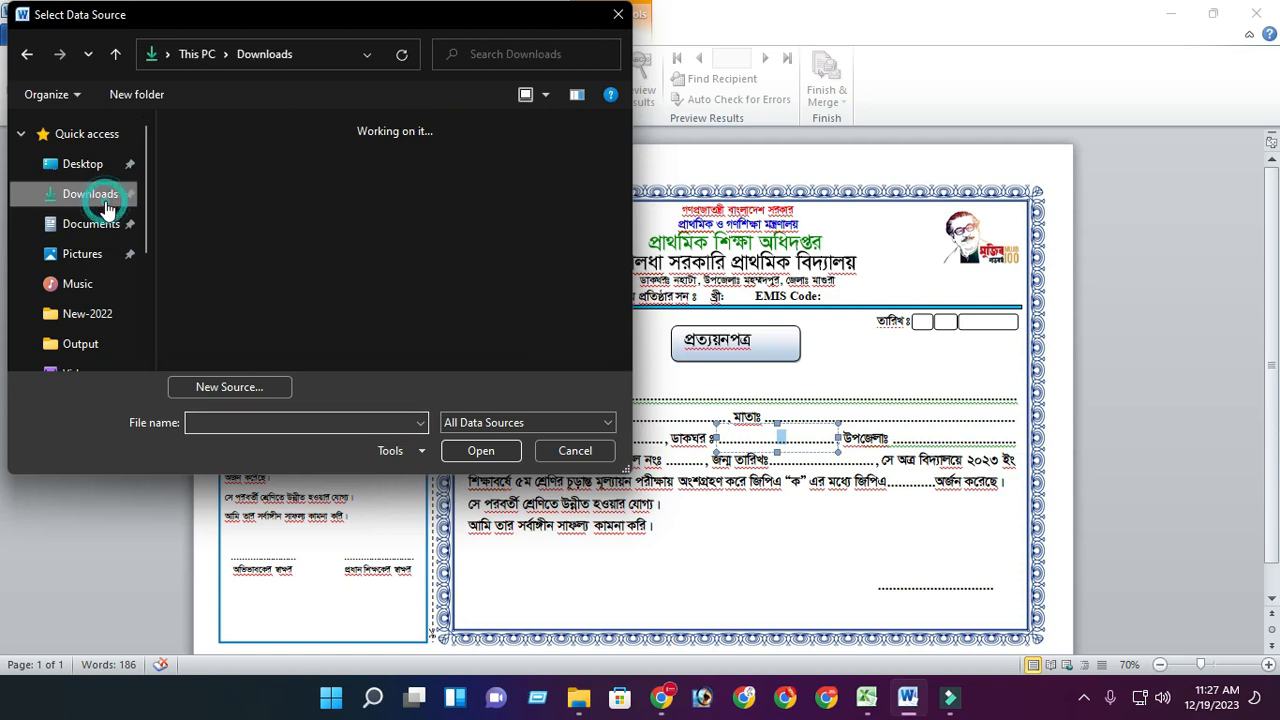
double_click(214, 206)
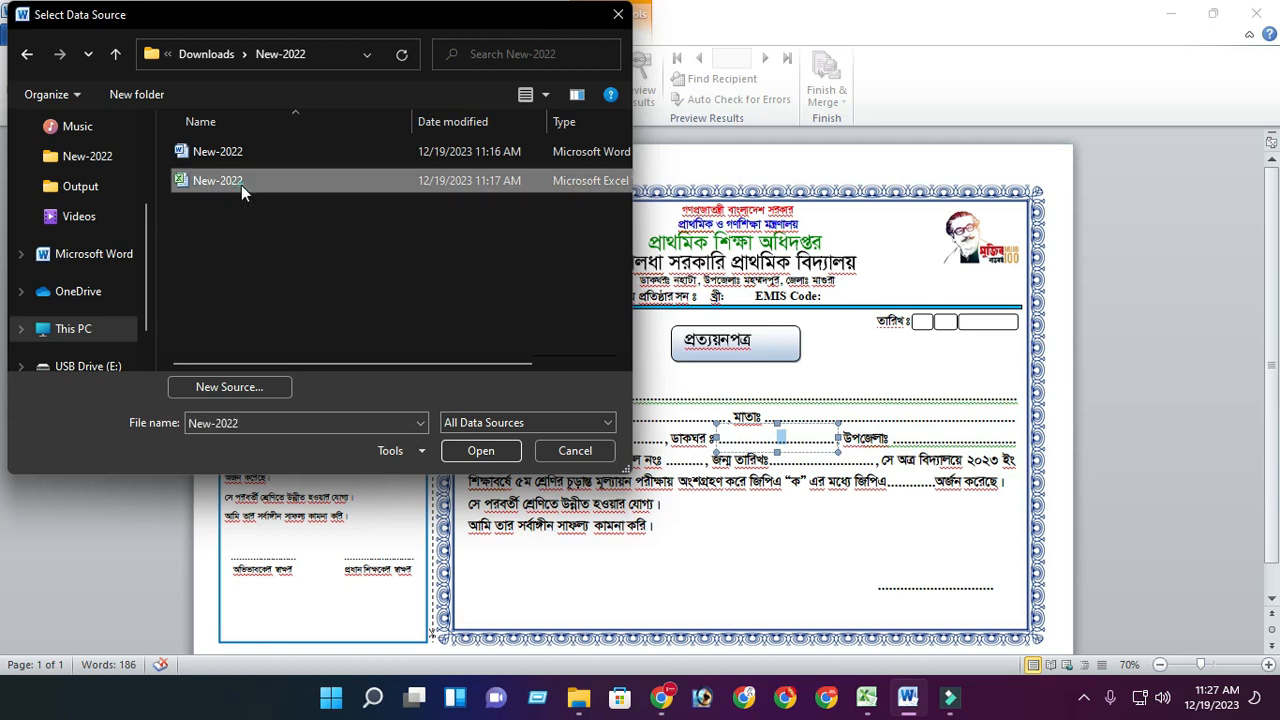
double_click(241, 185)
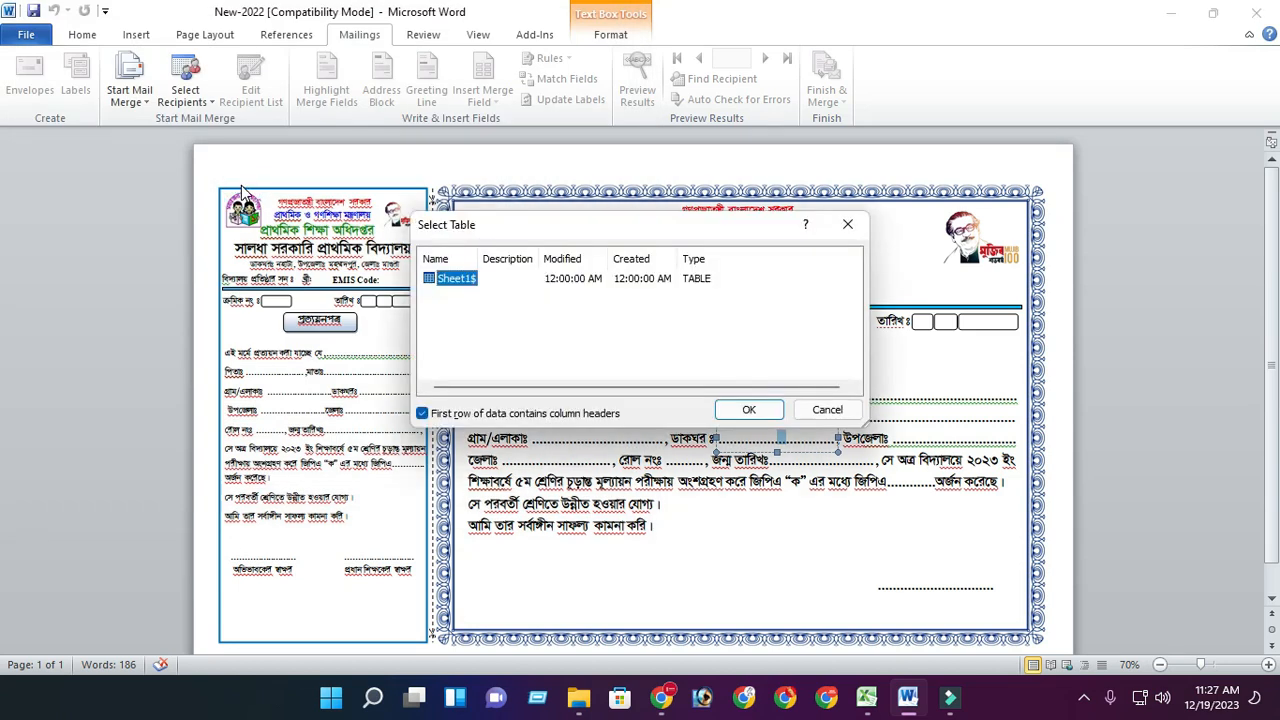
click(750, 412)
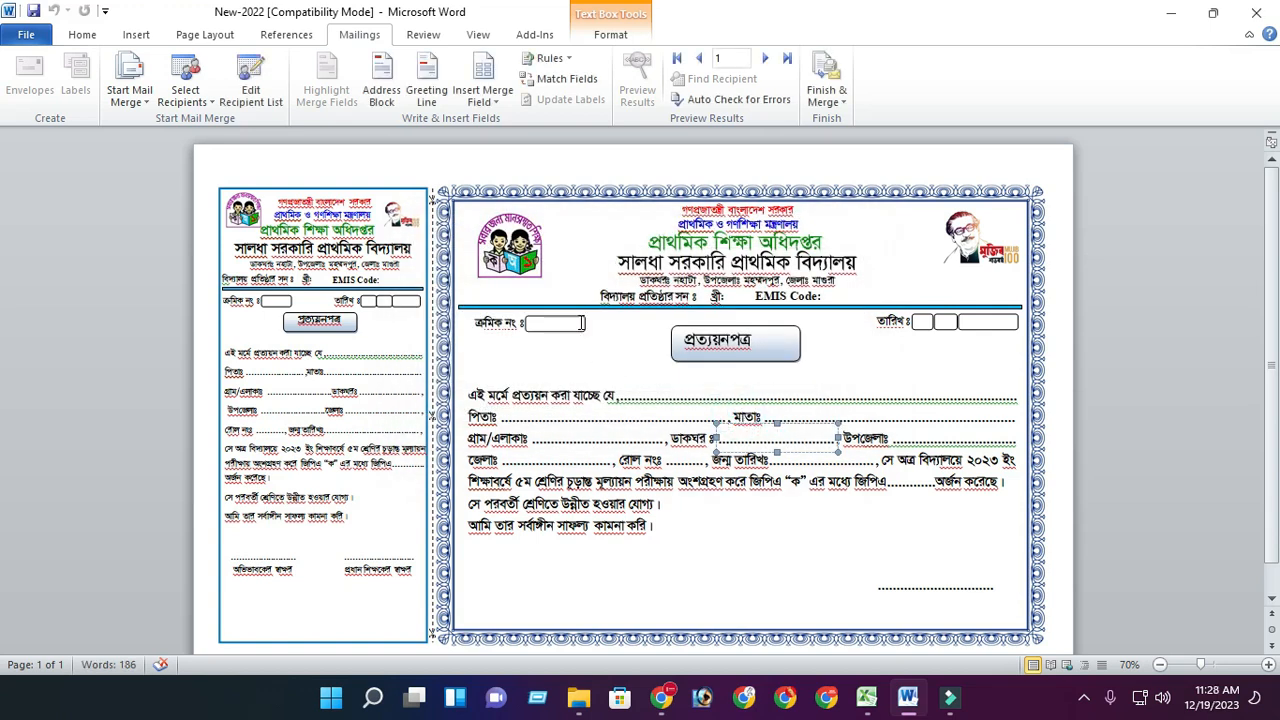
click(558, 322)
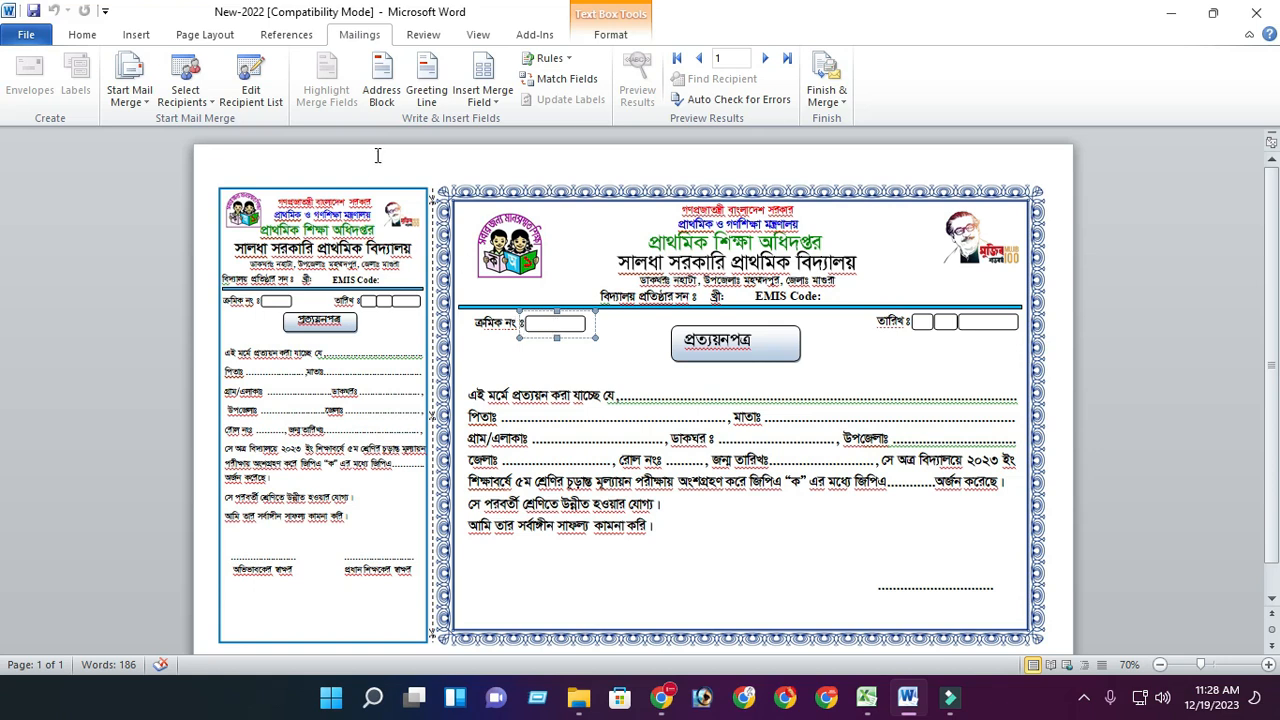
click(488, 101)
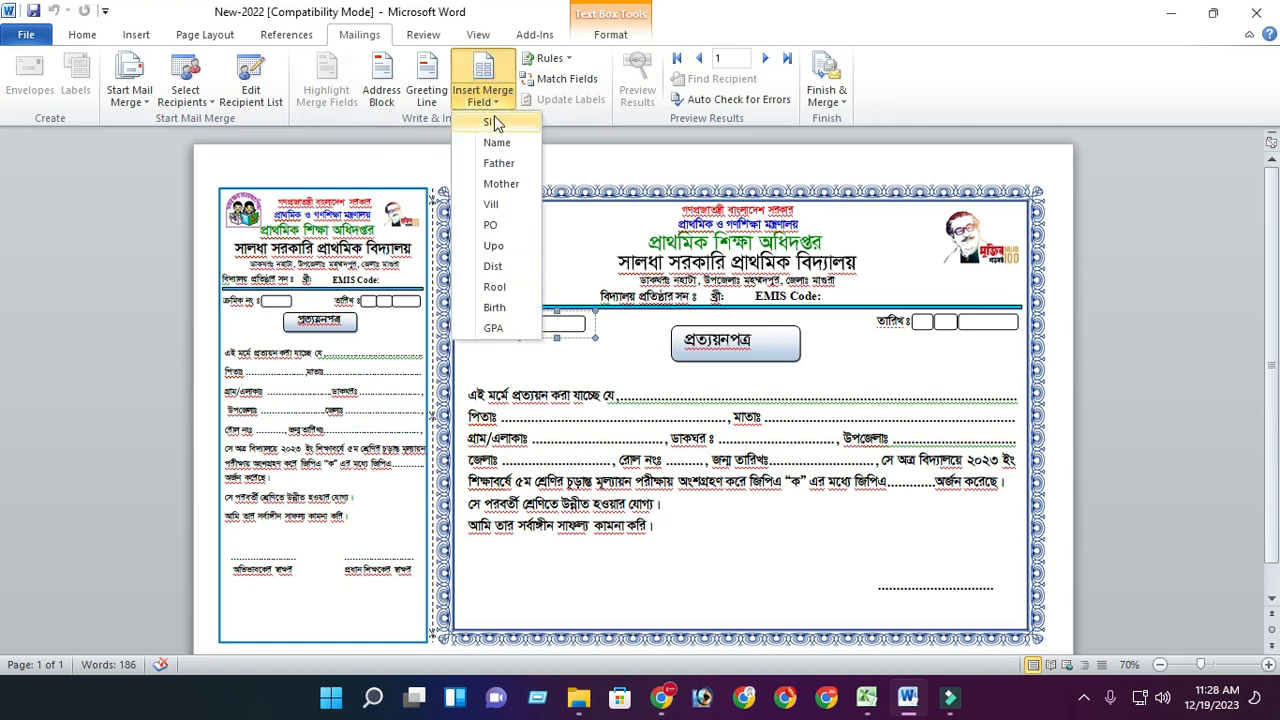
click(610, 341)
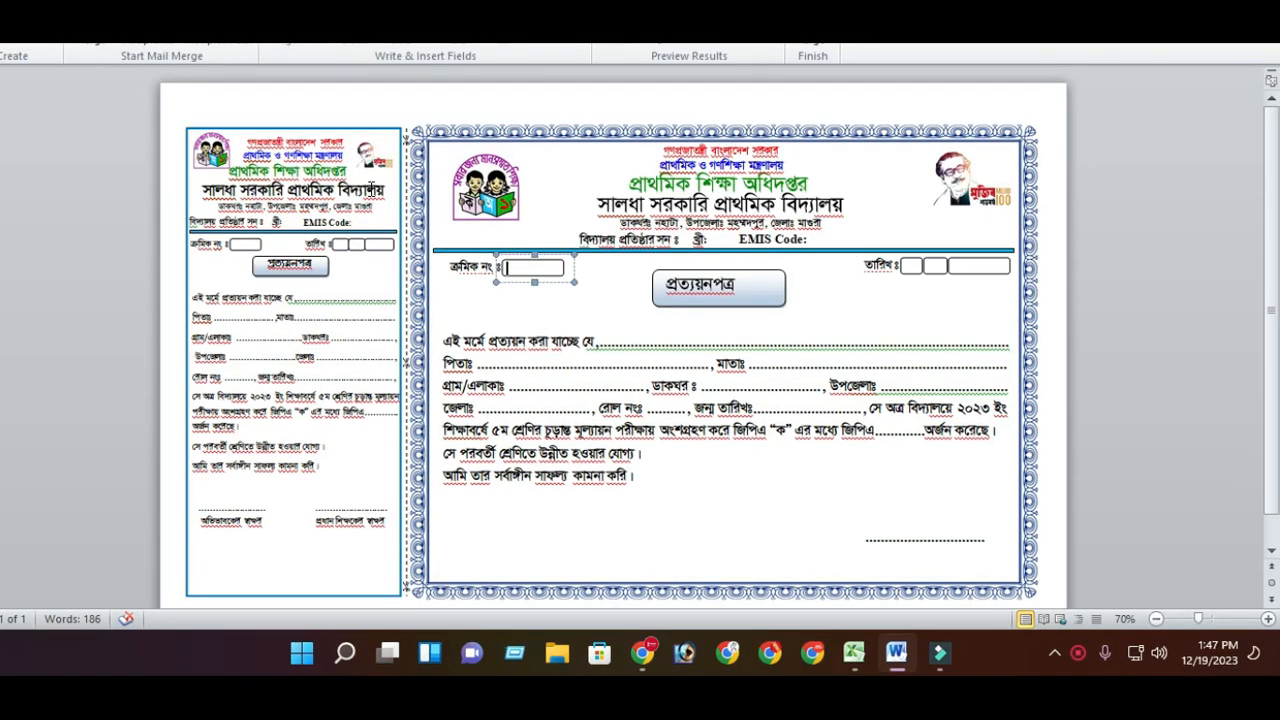
click(472, 47)
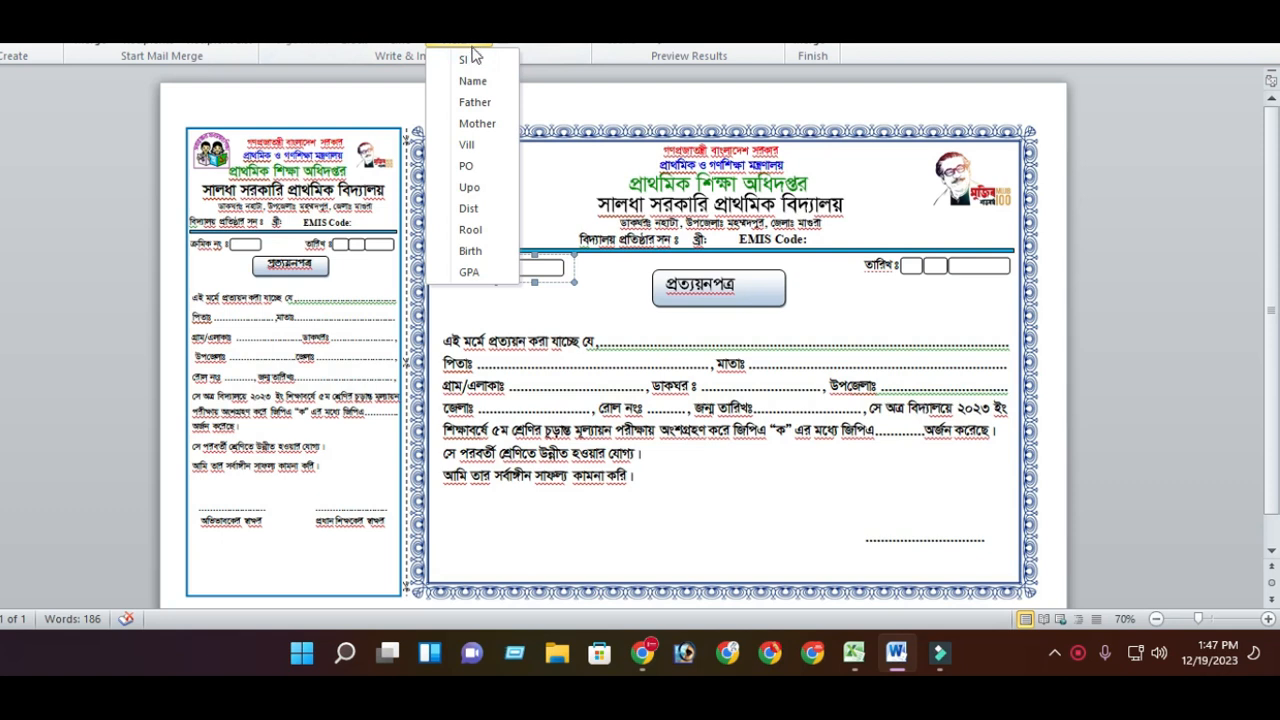
click(612, 303)
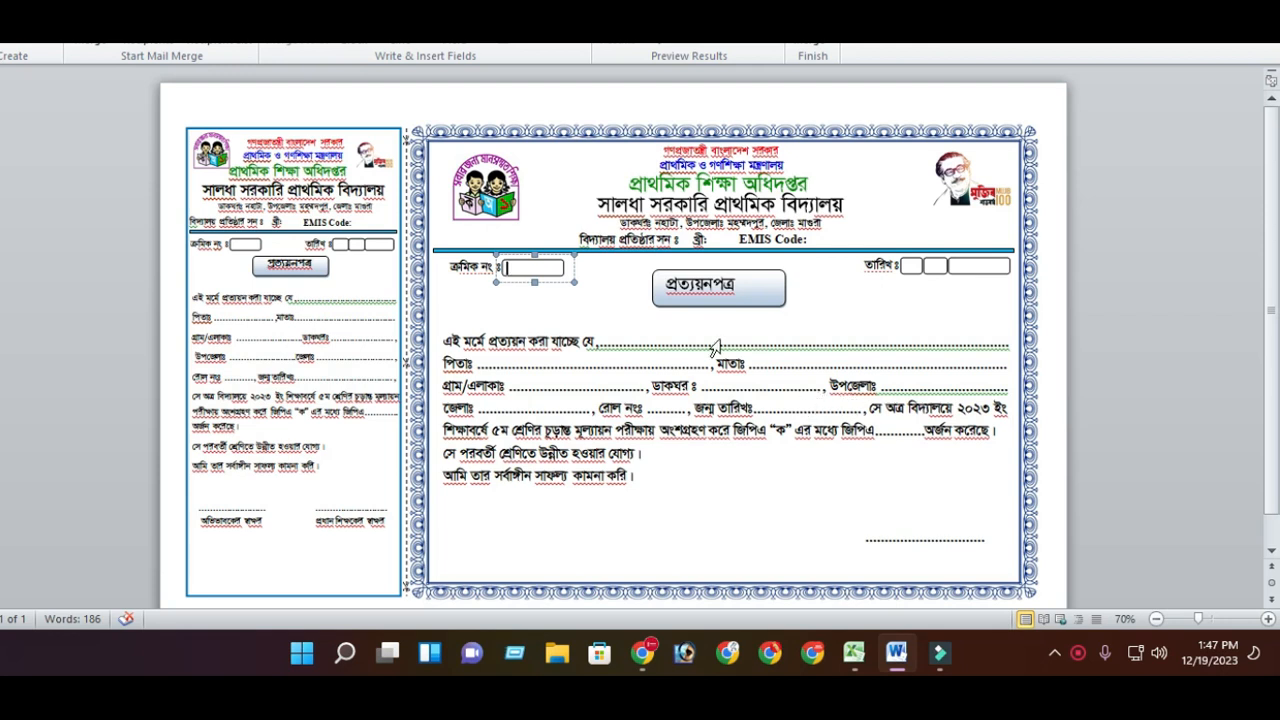
click(468, 48)
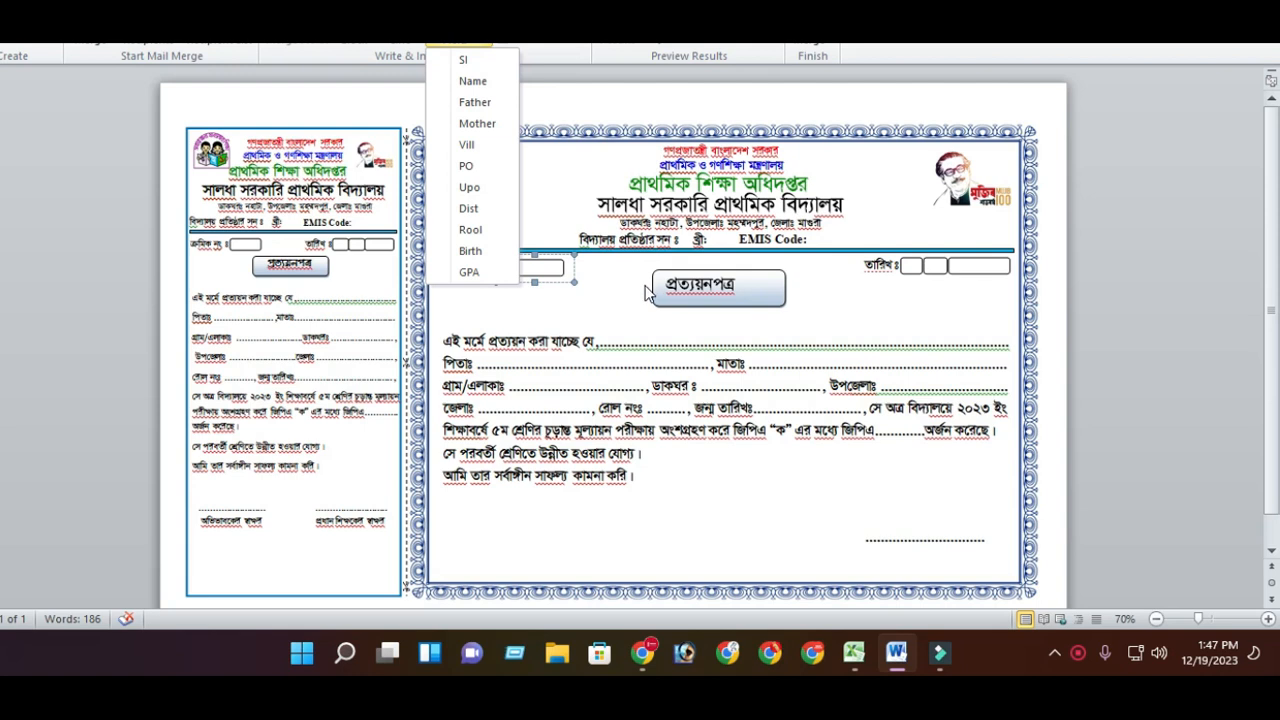
click(571, 168)
- Insert the SI merge field into the serial number box of the certificate
click(517, 270)
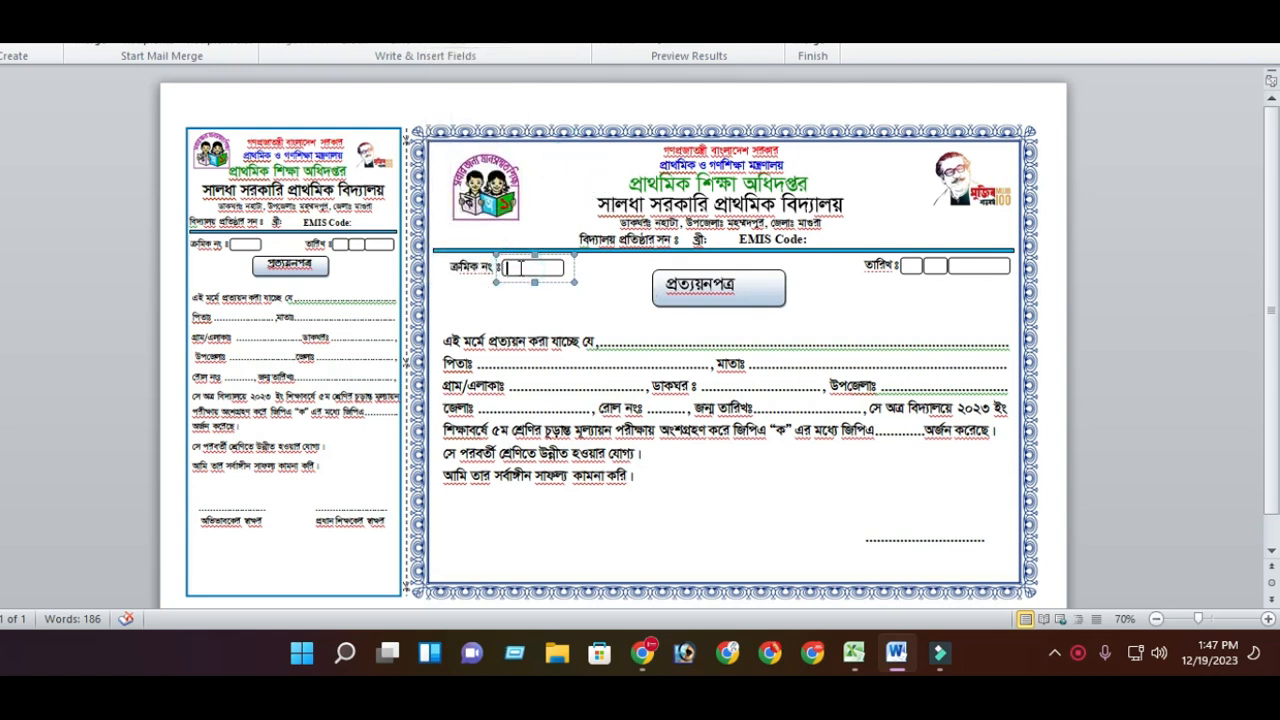
click(520, 268)
click(476, 46)
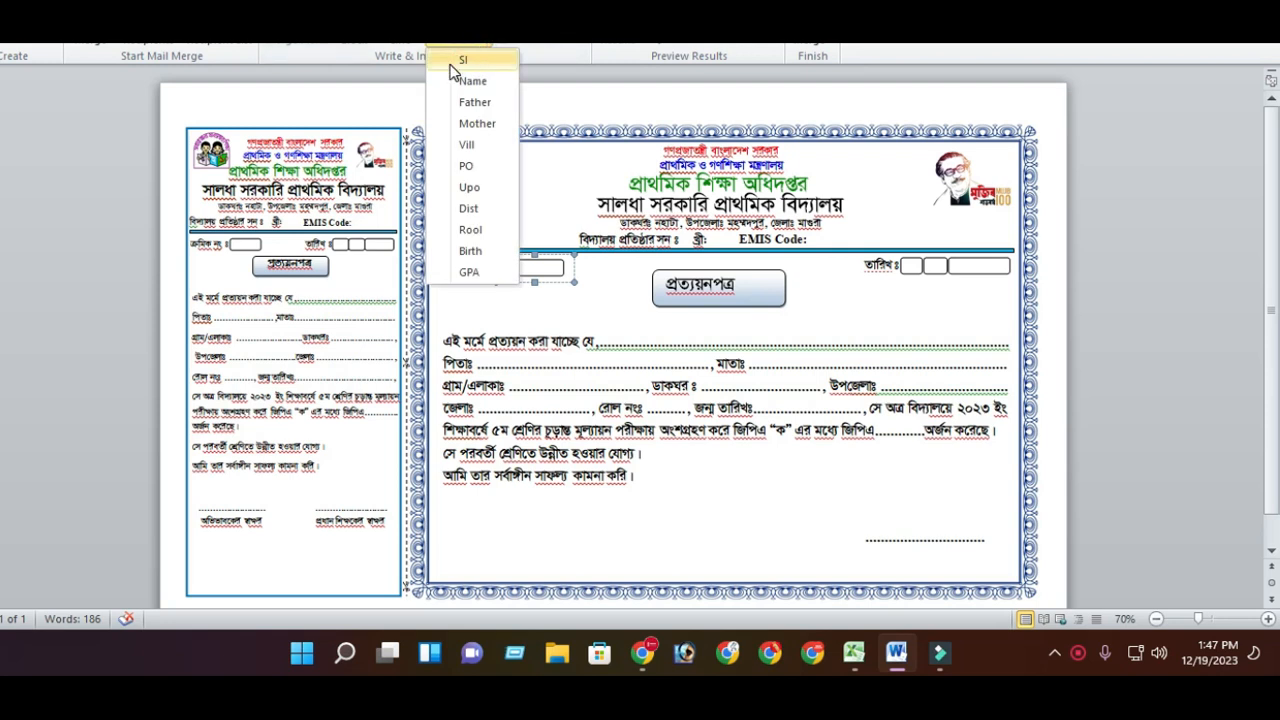
click(465, 60)
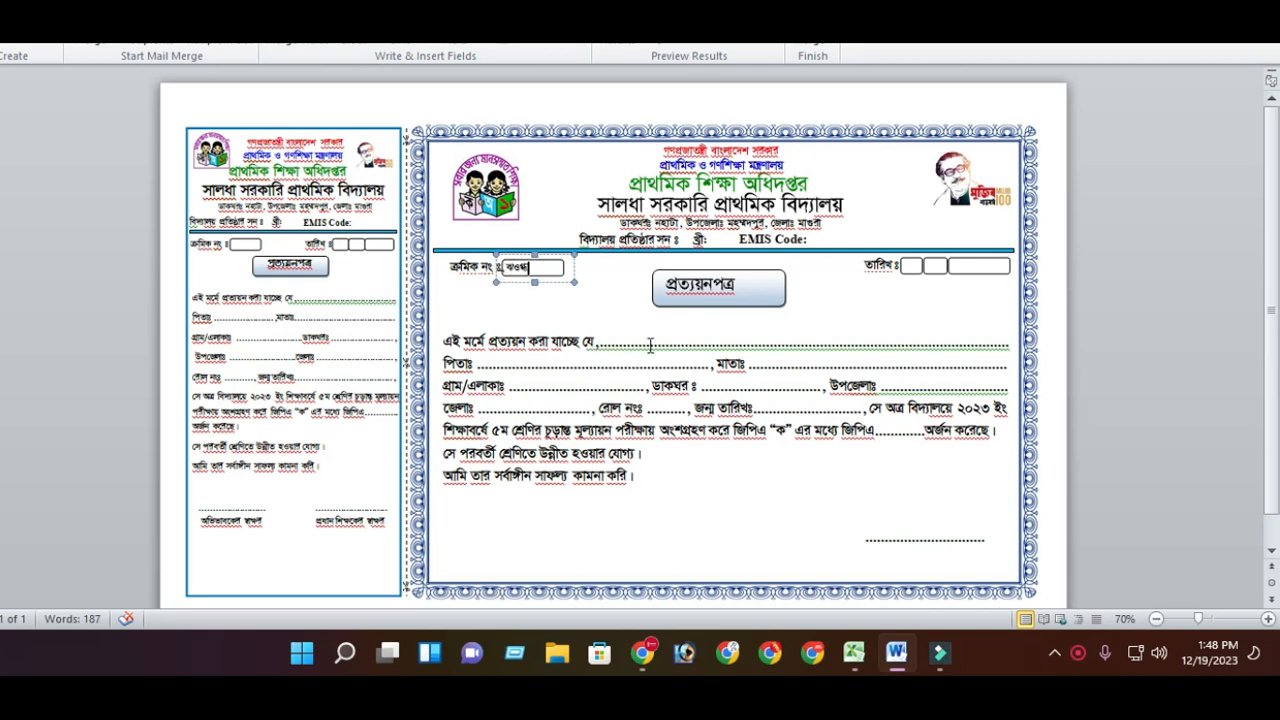
- Insert the Name merge field directly on the certificate's name line, then undo it
click(601, 342)
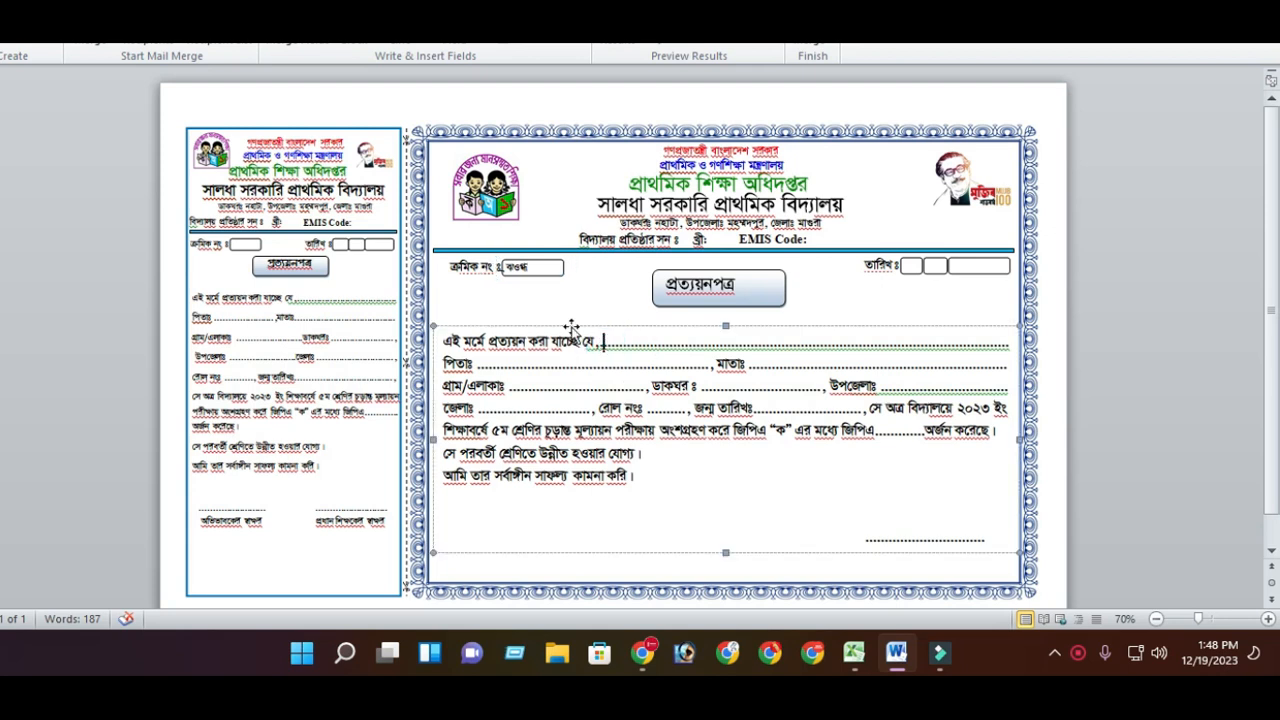
click(460, 45)
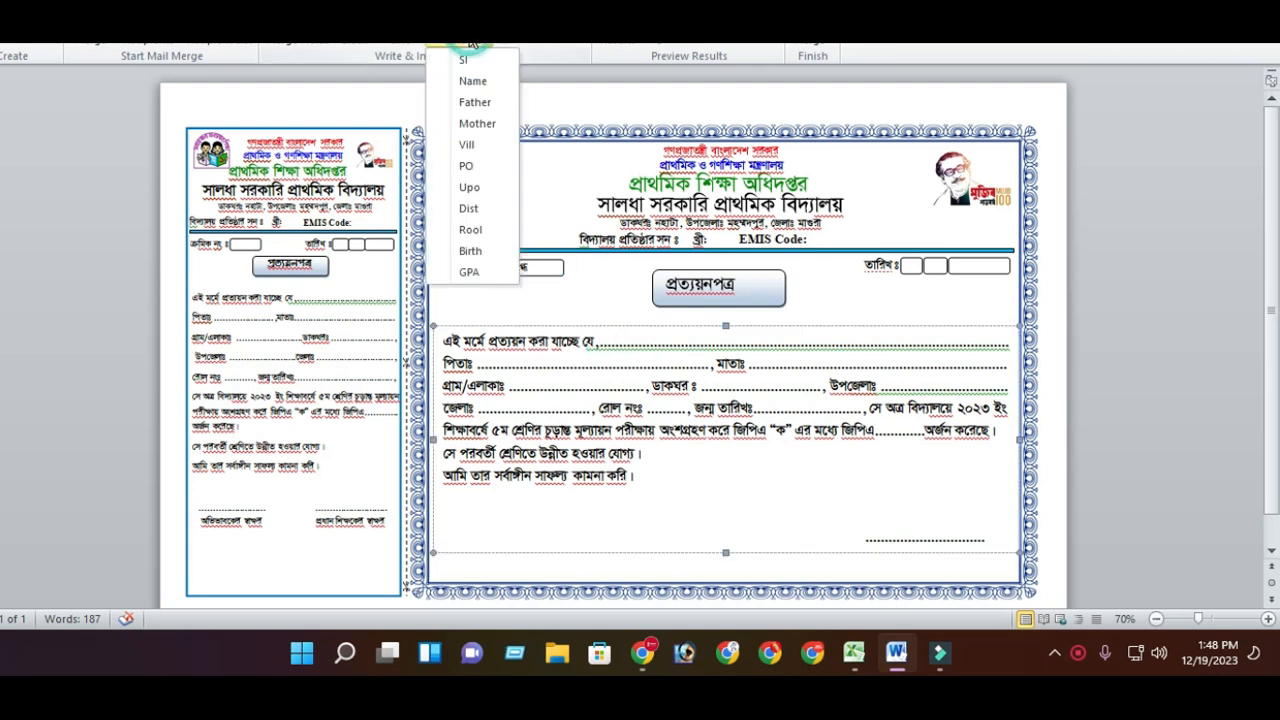
click(472, 81)
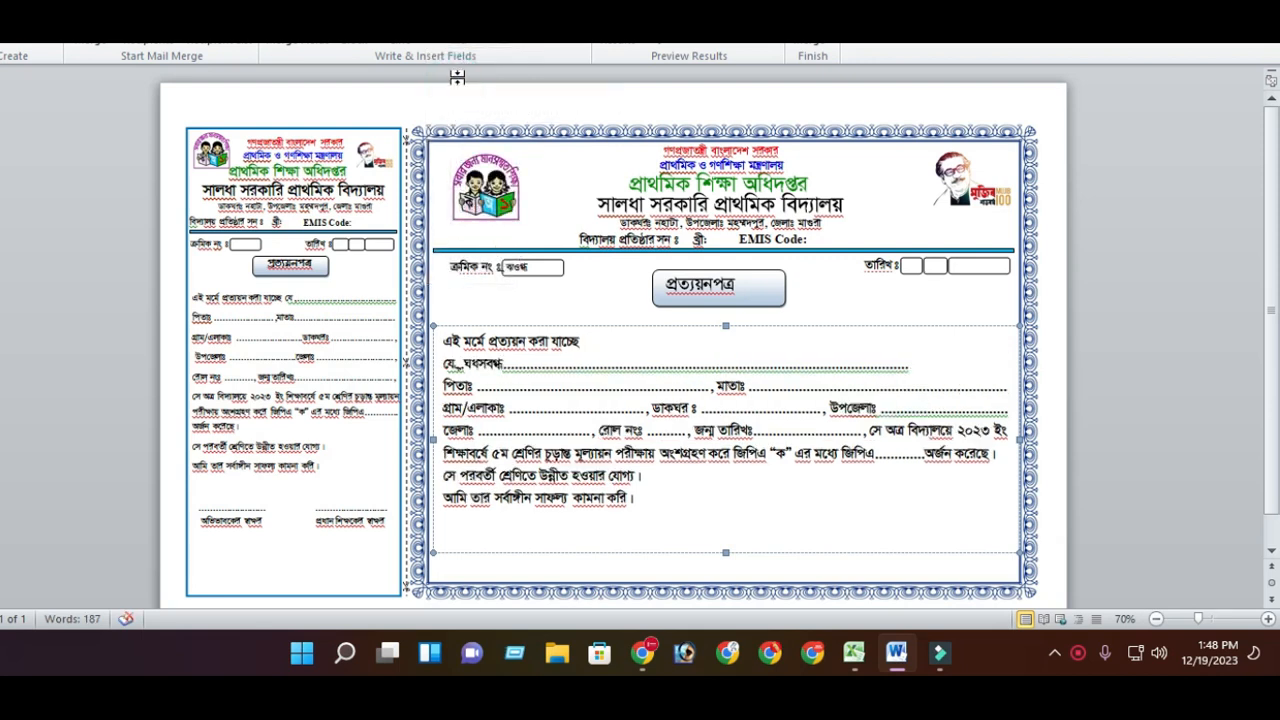
key(ctrl+z)
- Insert the Name merge field into the text box on the certificate's name line
click(781, 363)
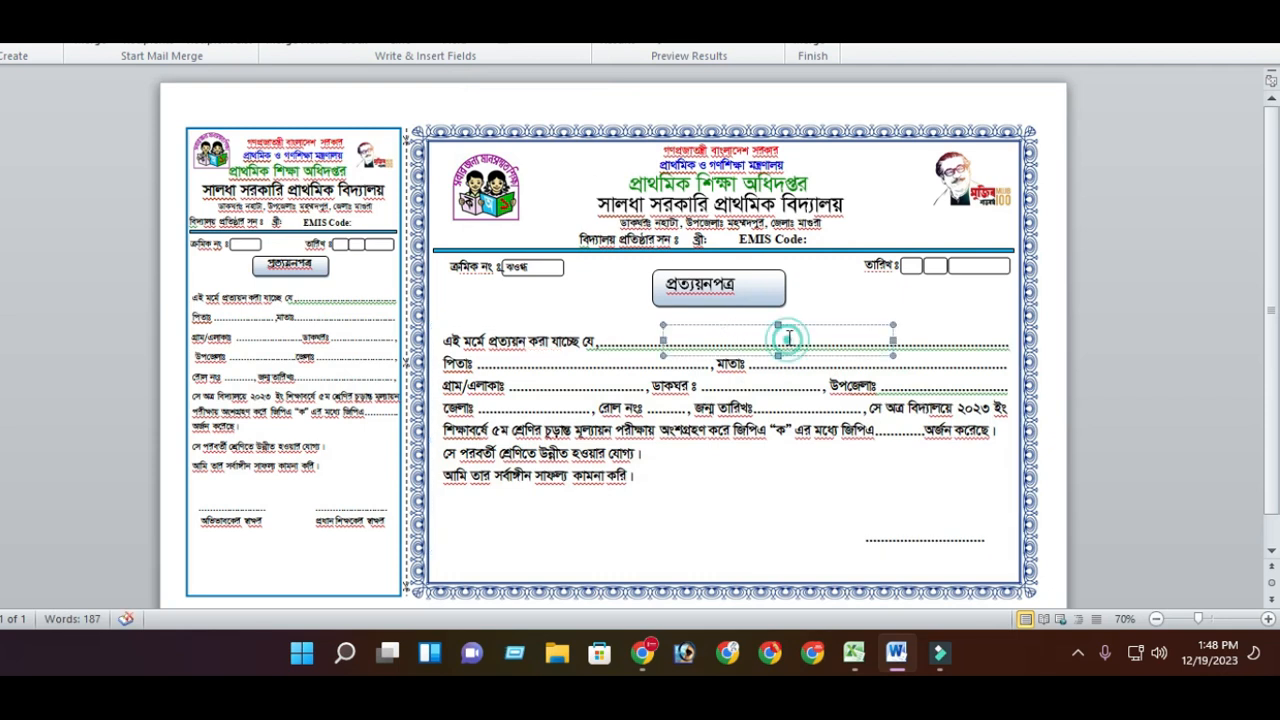
click(463, 47)
click(475, 84)
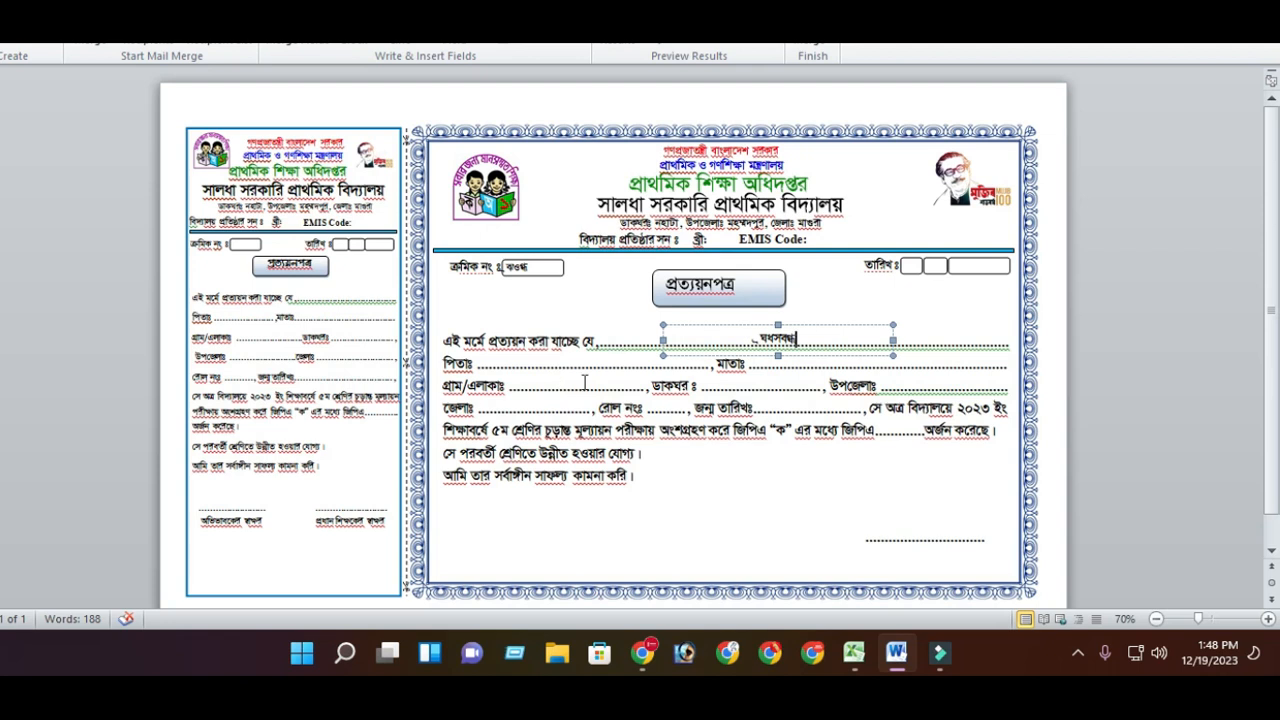
- Insert the Father merge field into the text box on the father's name line
click(545, 362)
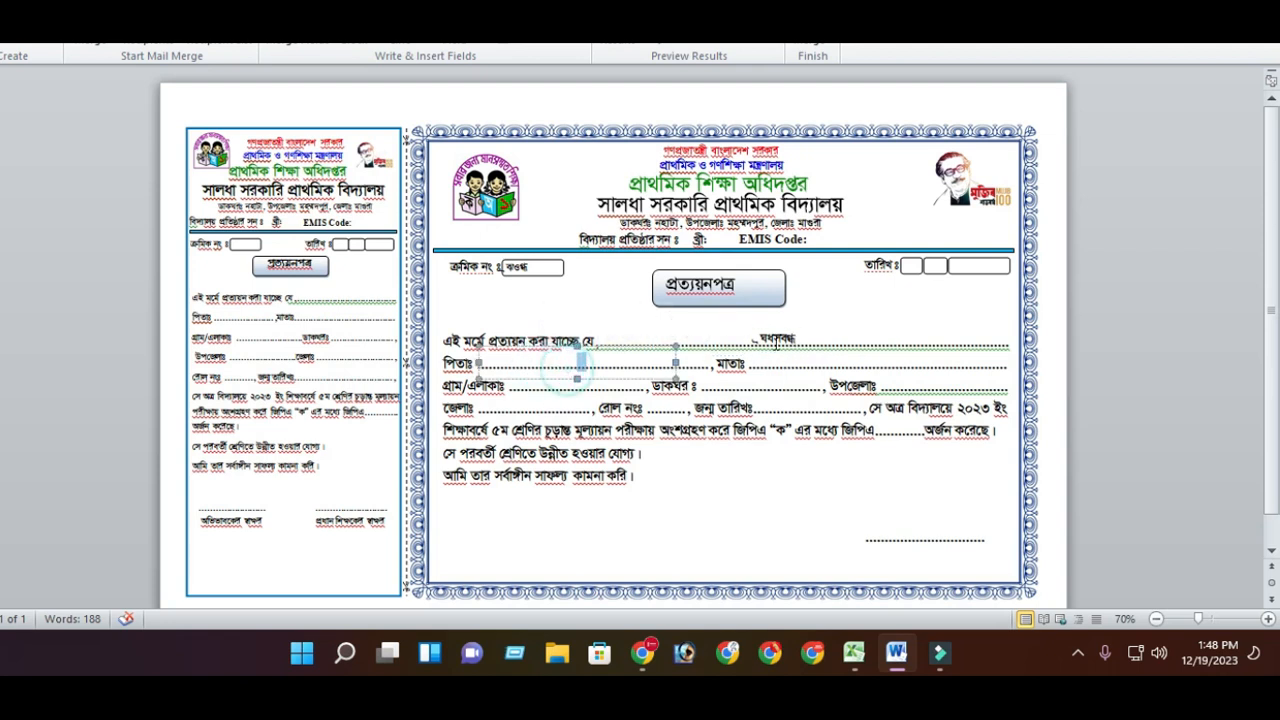
click(600, 281)
click(573, 364)
click(455, 50)
click(480, 102)
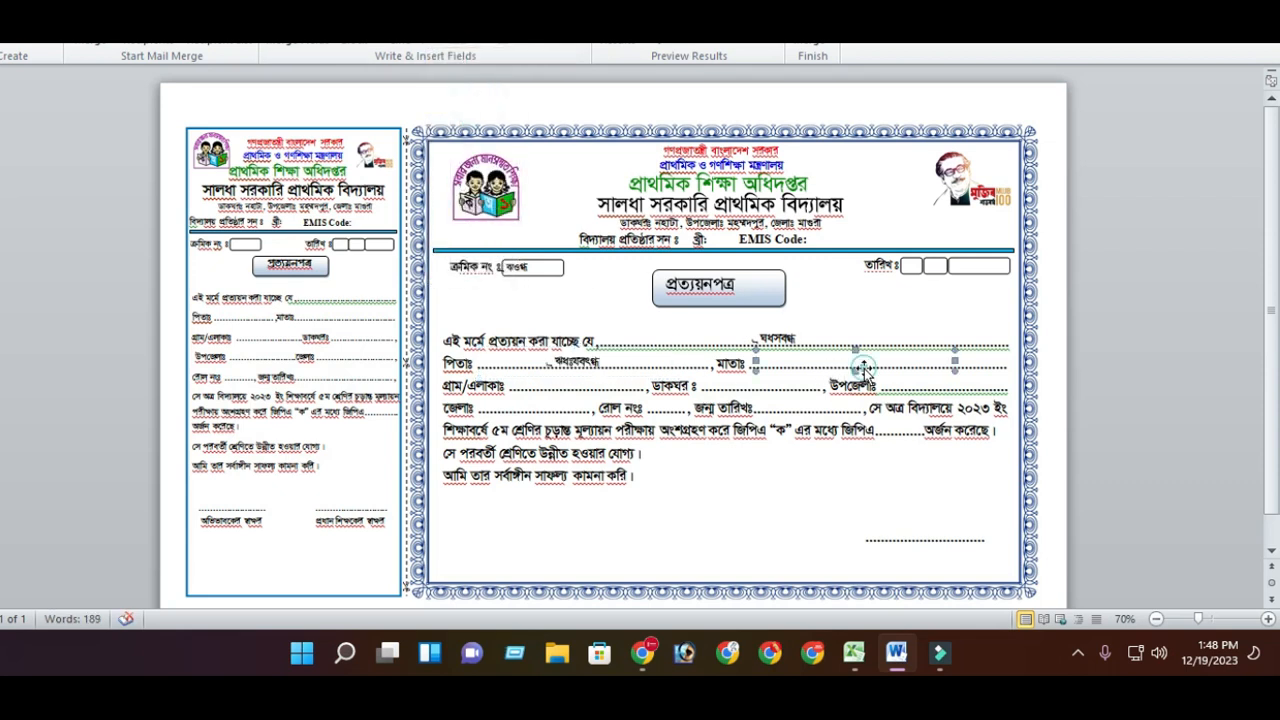
- Insert the Mother merge field on the mother's name line, then undo it
click(826, 368)
click(470, 46)
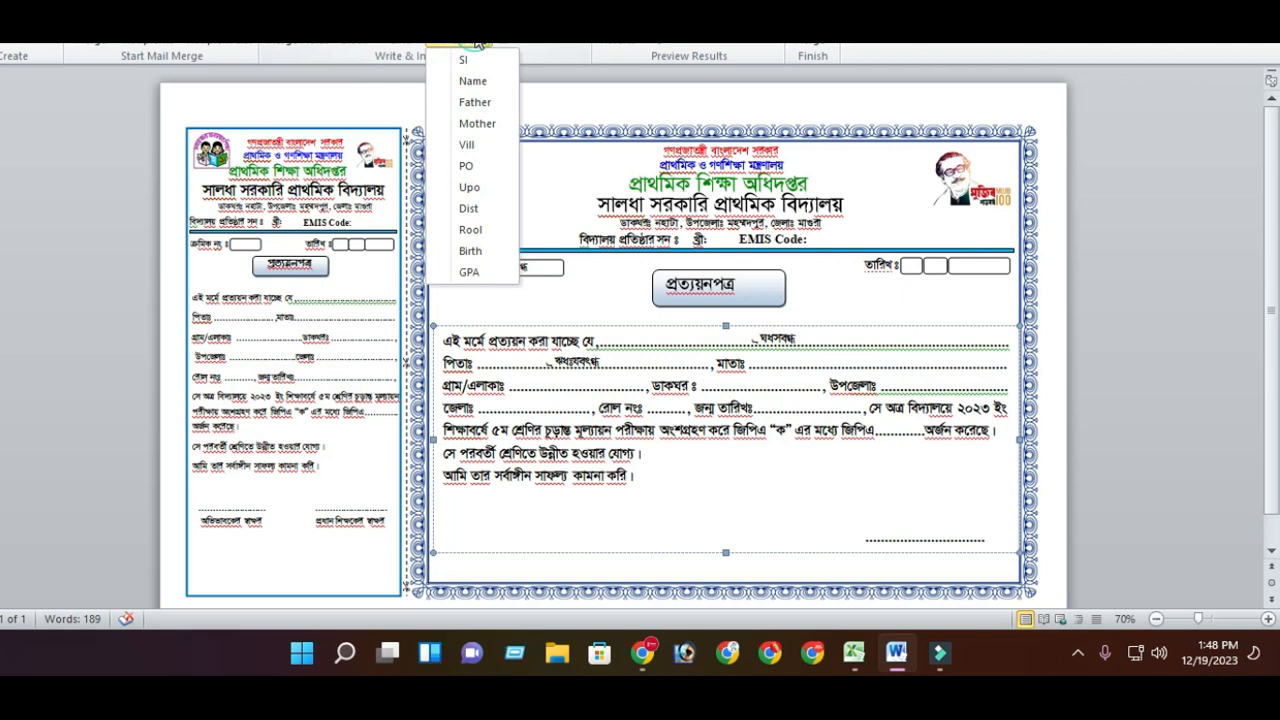
click(477, 123)
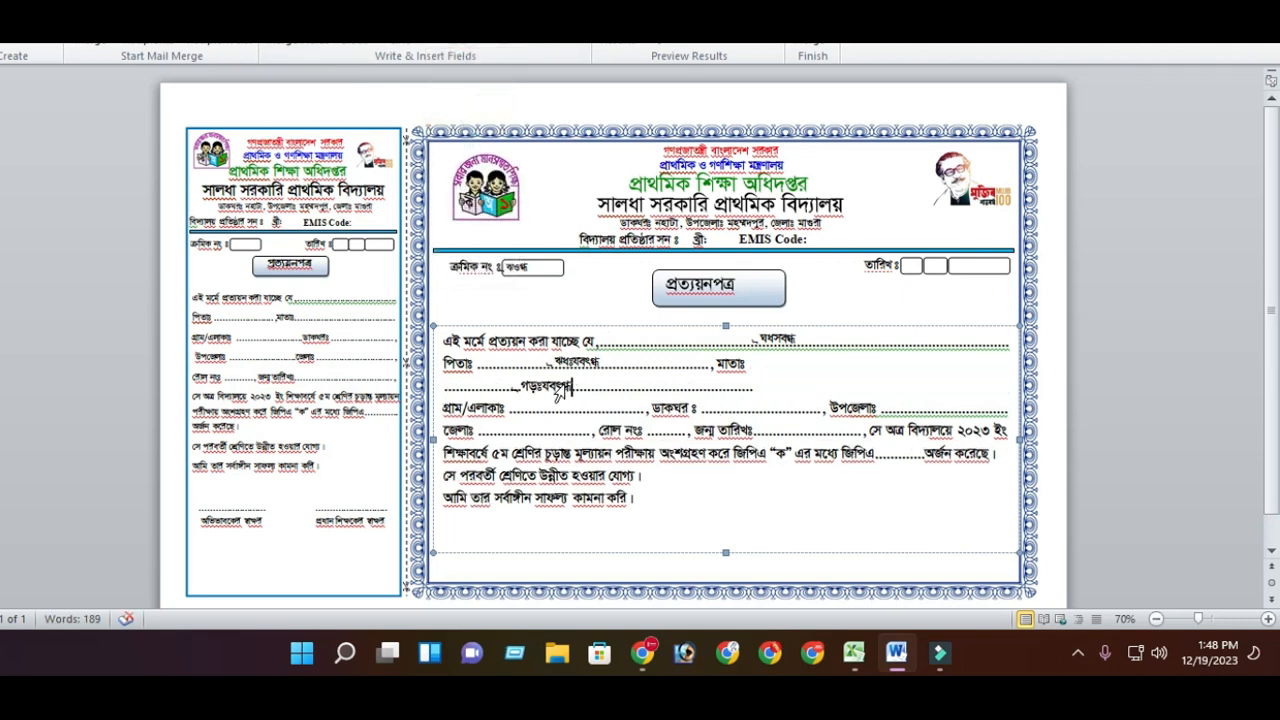
key(ctrl+z)
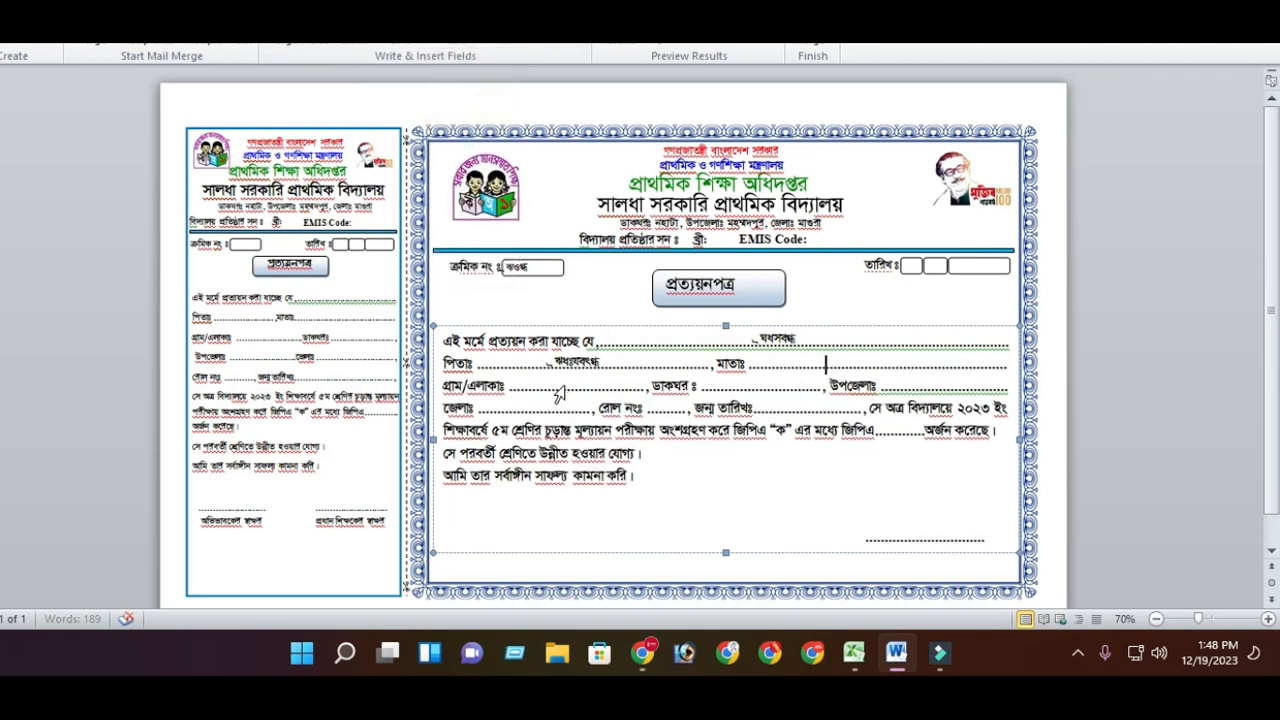
- Insert the Mother merge field into the text box on the mother's name line
click(864, 370)
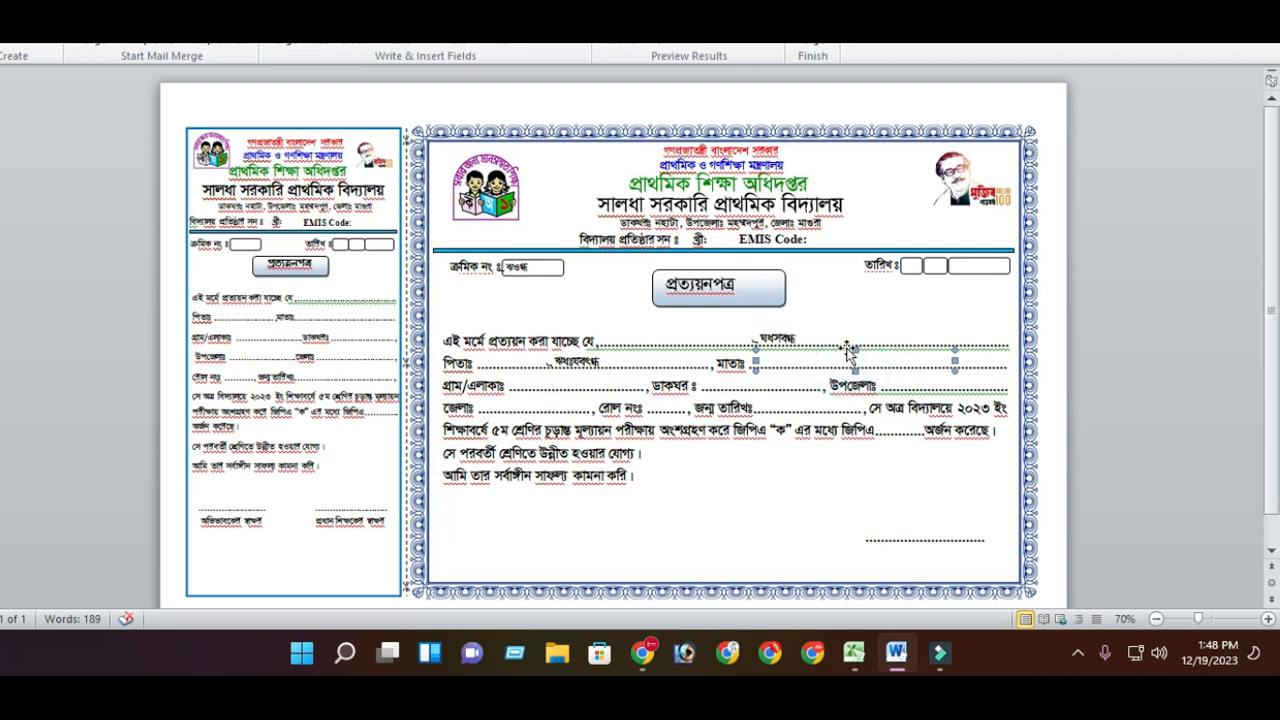
click(871, 300)
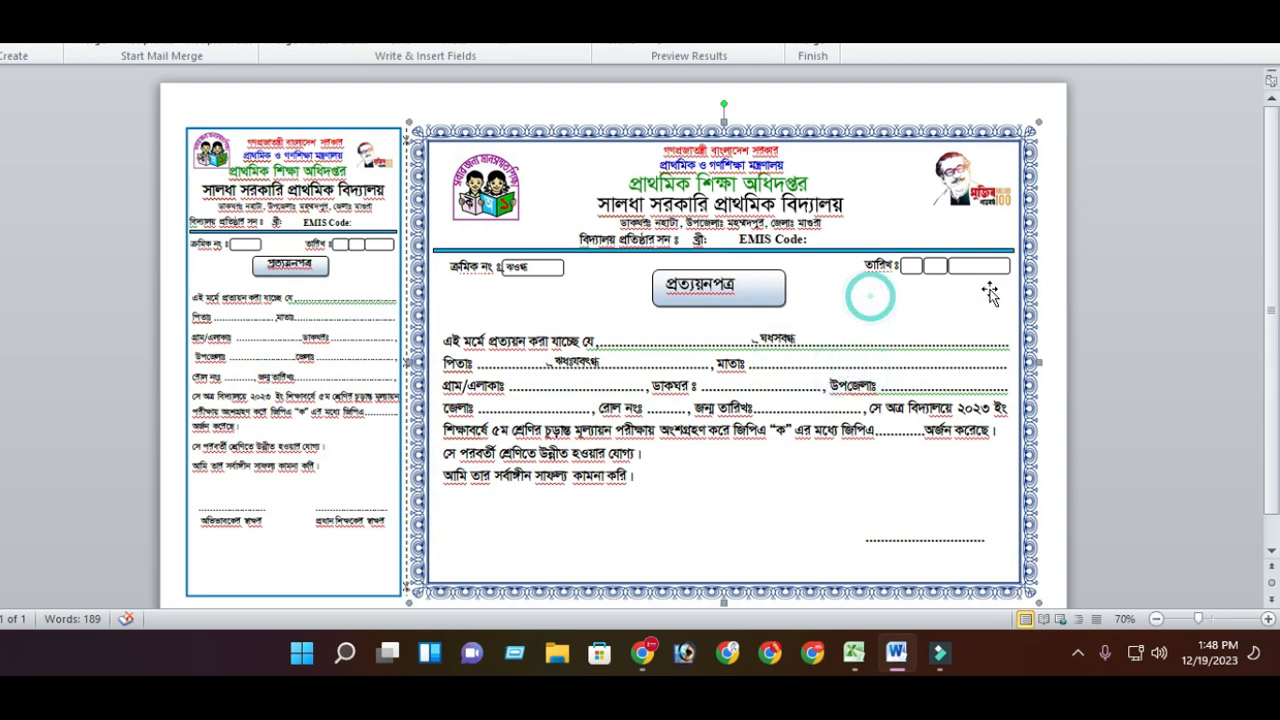
click(920, 366)
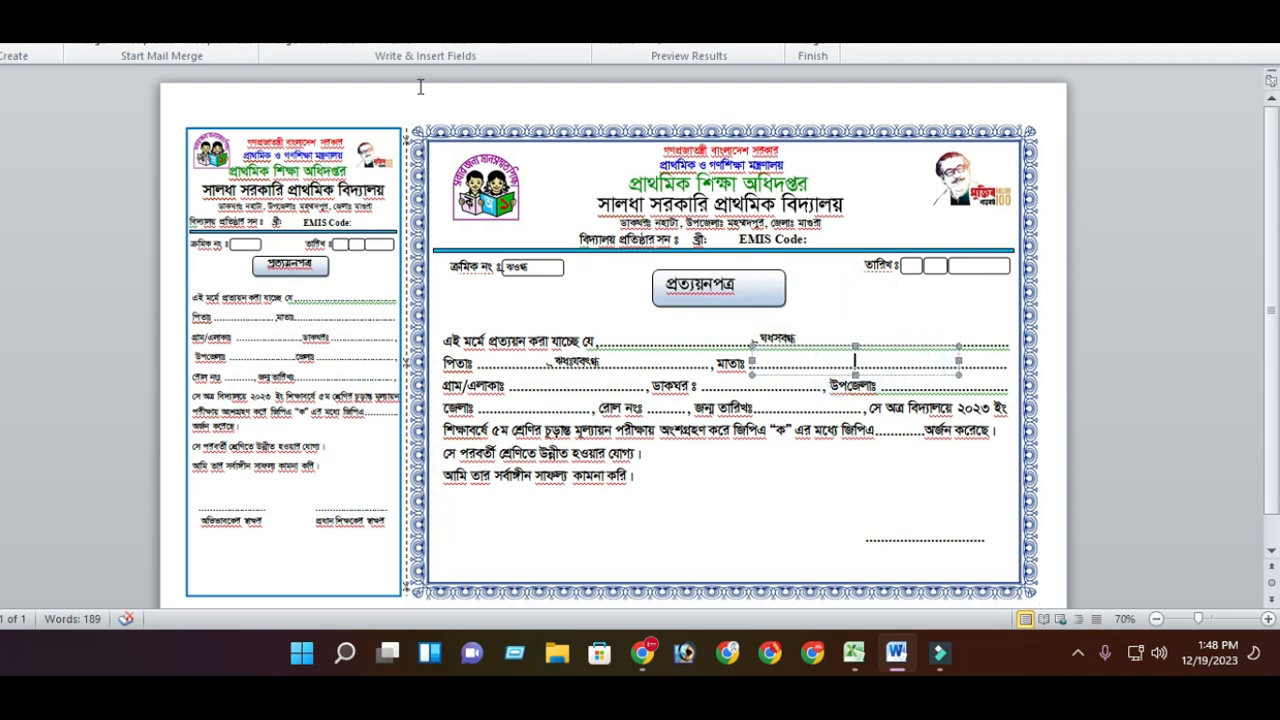
click(462, 42)
click(471, 123)
- Insert the Vill and PO merge fields into the village and post office boxes
click(585, 387)
click(468, 45)
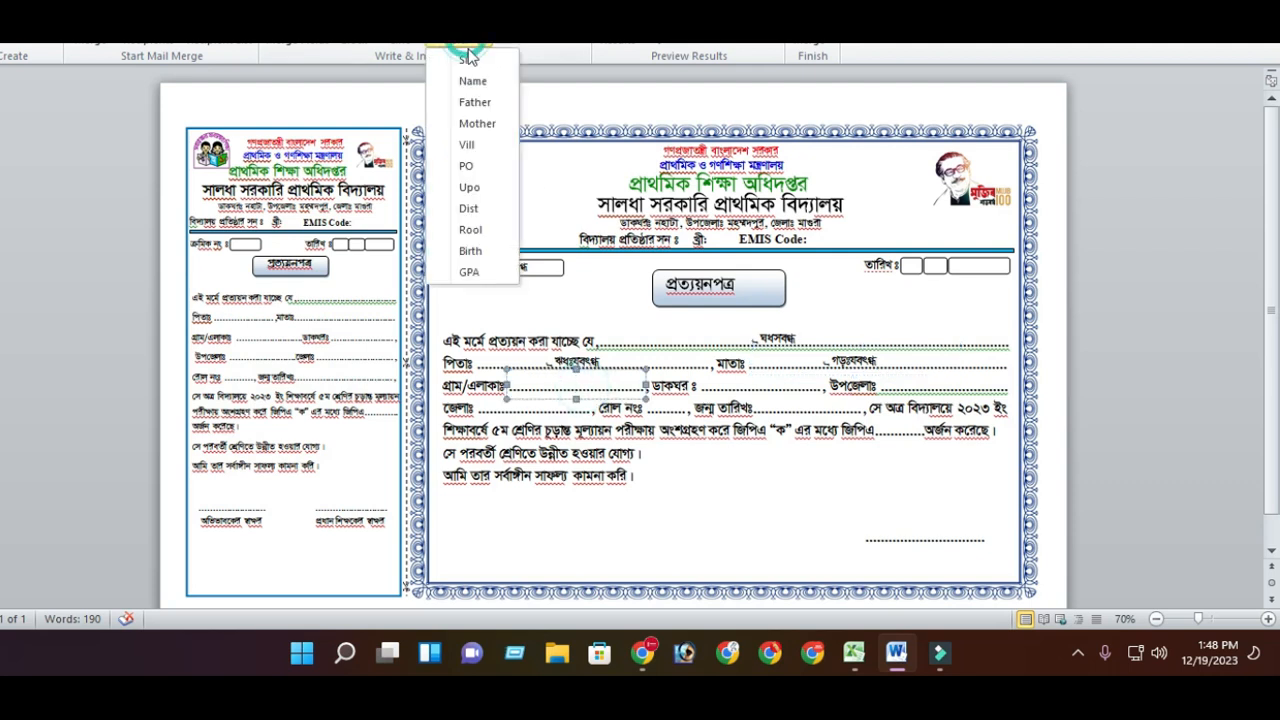
click(477, 145)
click(764, 386)
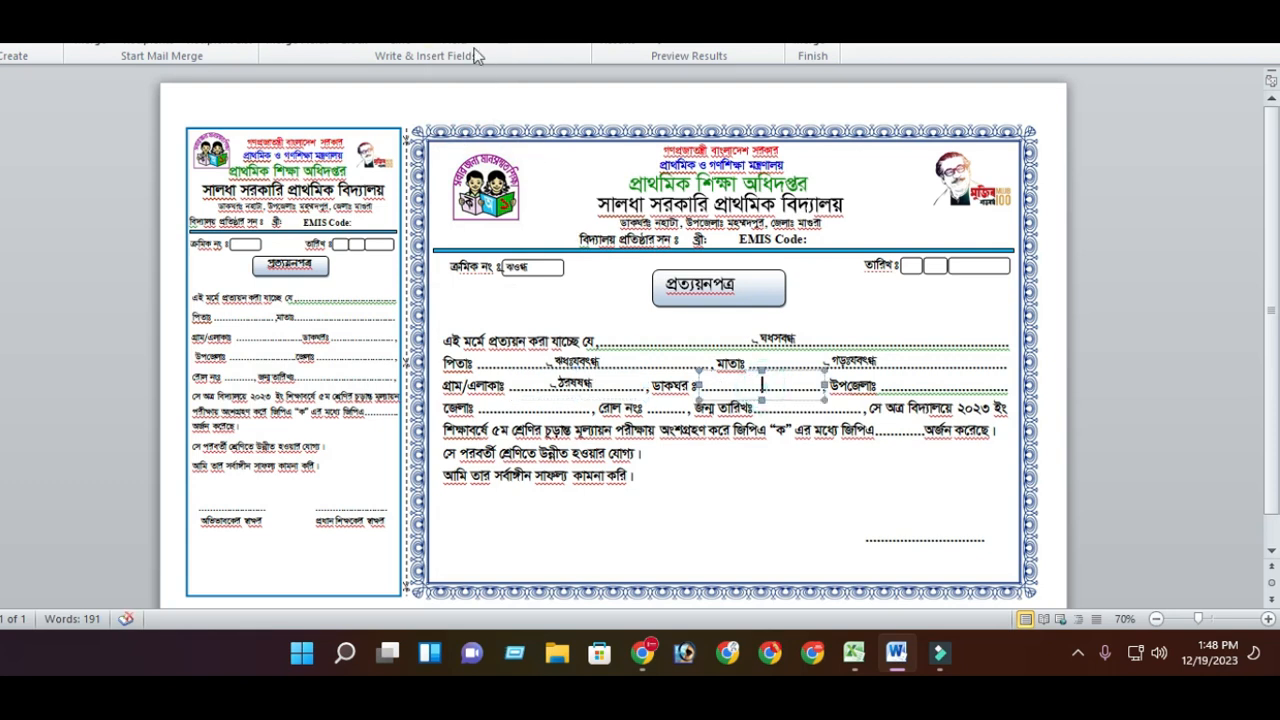
click(472, 47)
click(491, 165)
- Insert the Upo and Dist merge fields into the upazila and district boxes
click(966, 386)
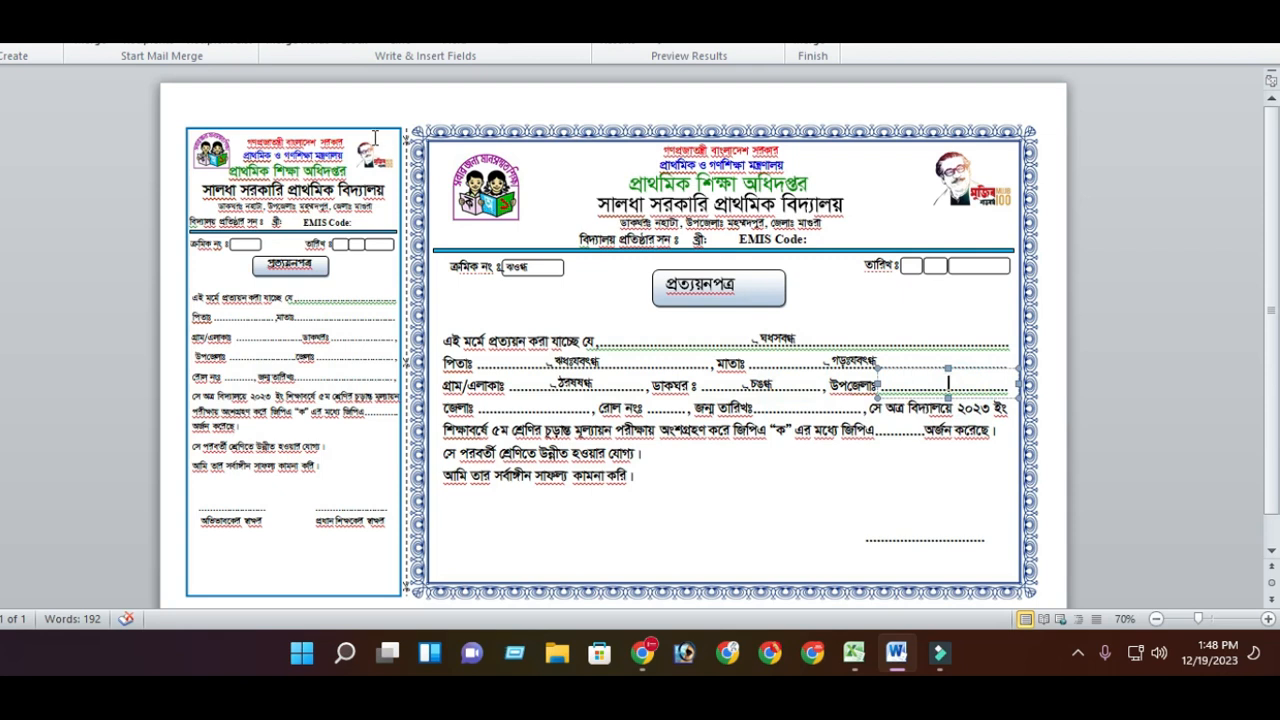
click(452, 52)
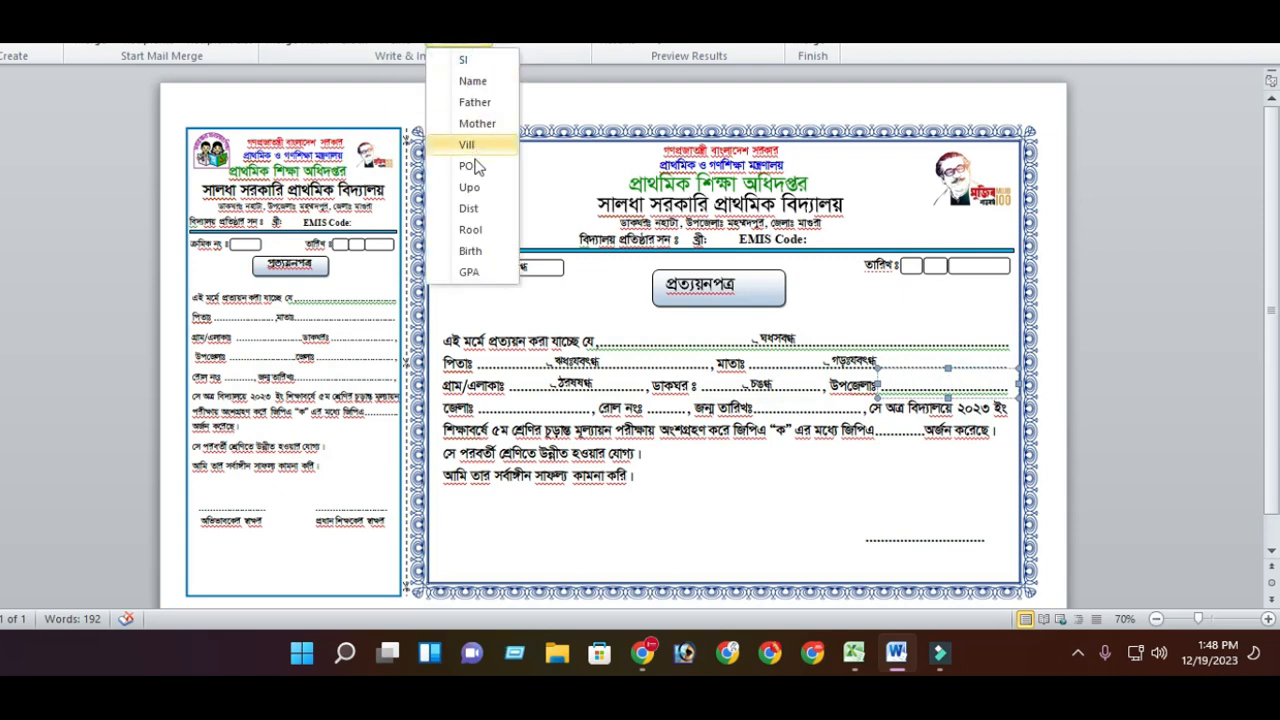
click(475, 187)
click(534, 405)
click(465, 45)
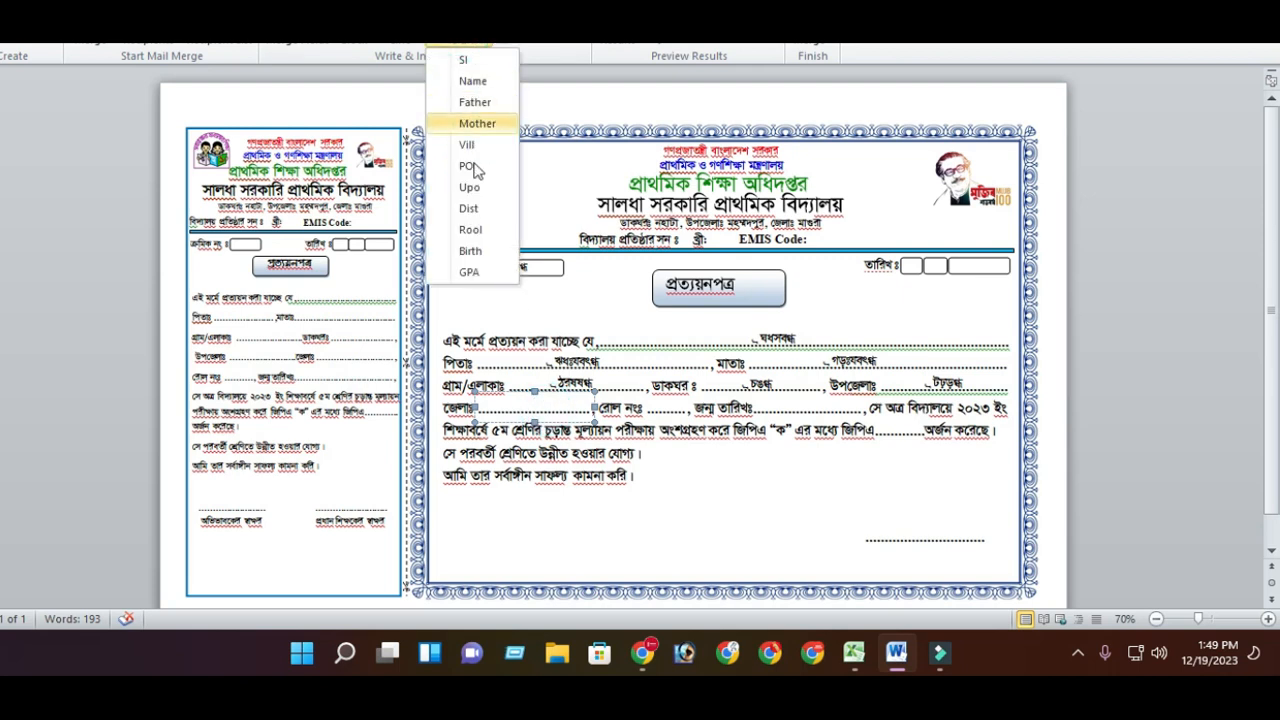
click(475, 209)
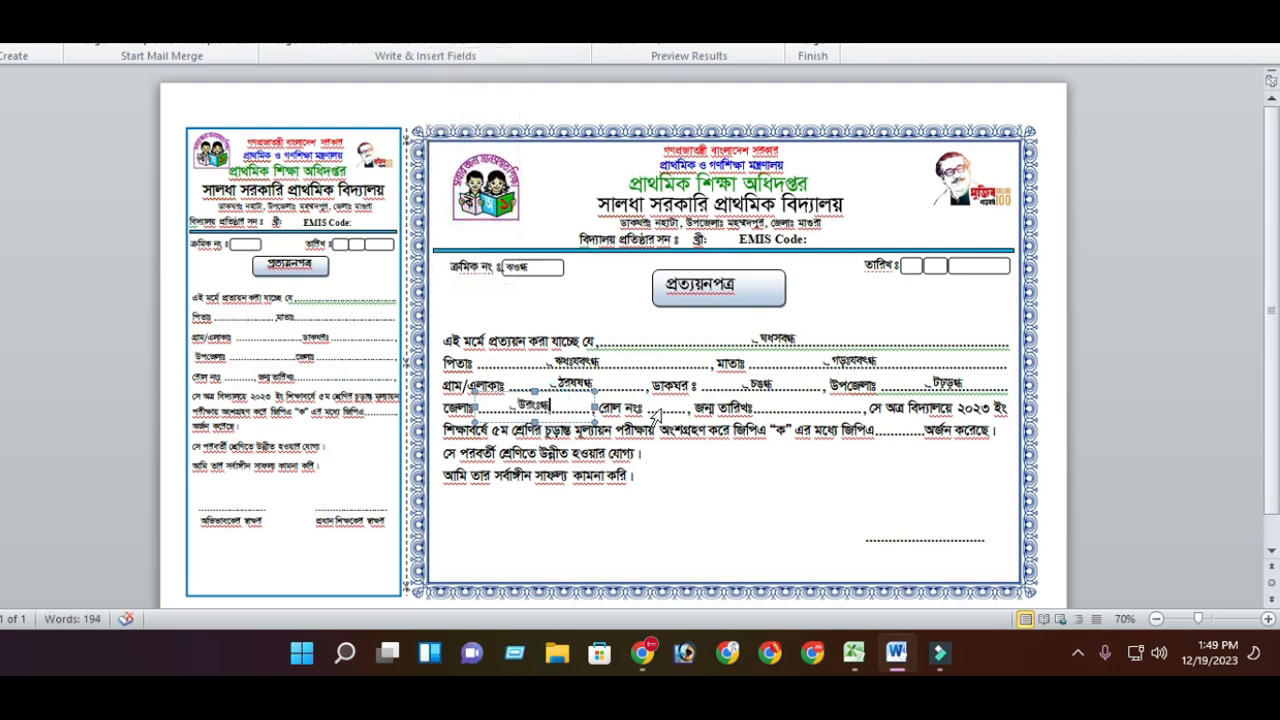
- Insert the Rool and Birth merge fields into the roll number and date of birth boxes
click(666, 409)
click(457, 48)
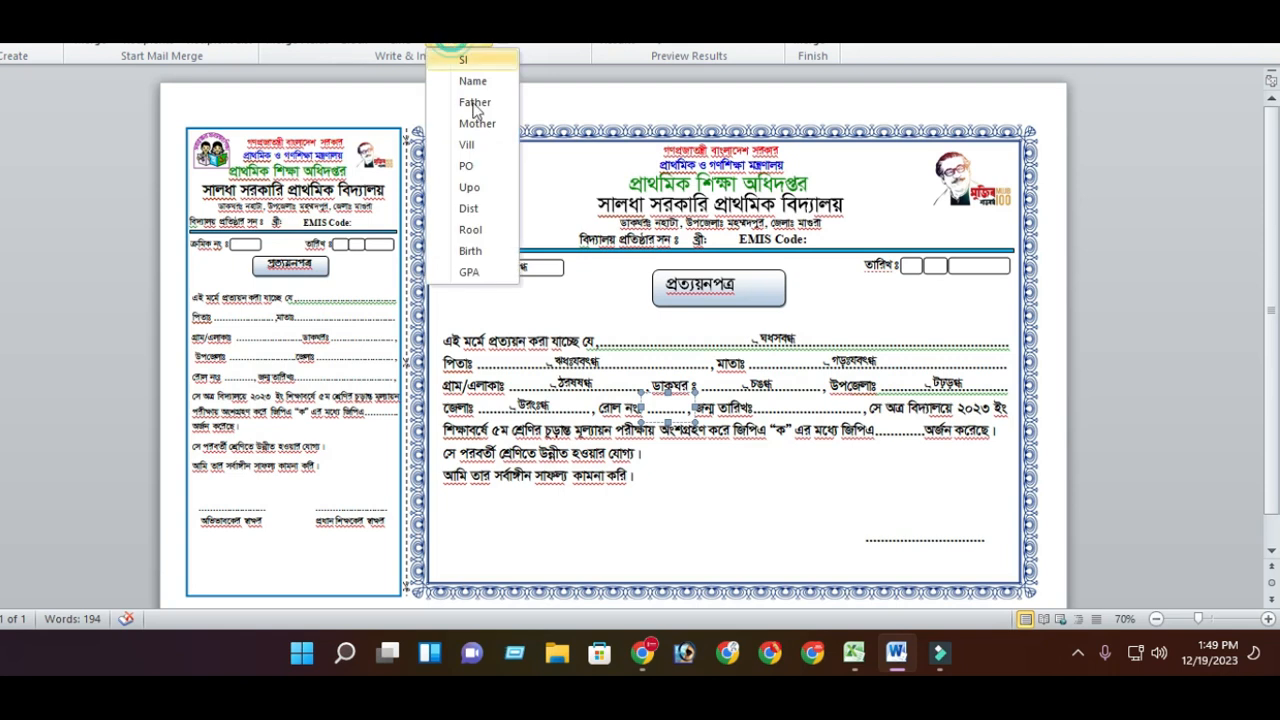
click(472, 229)
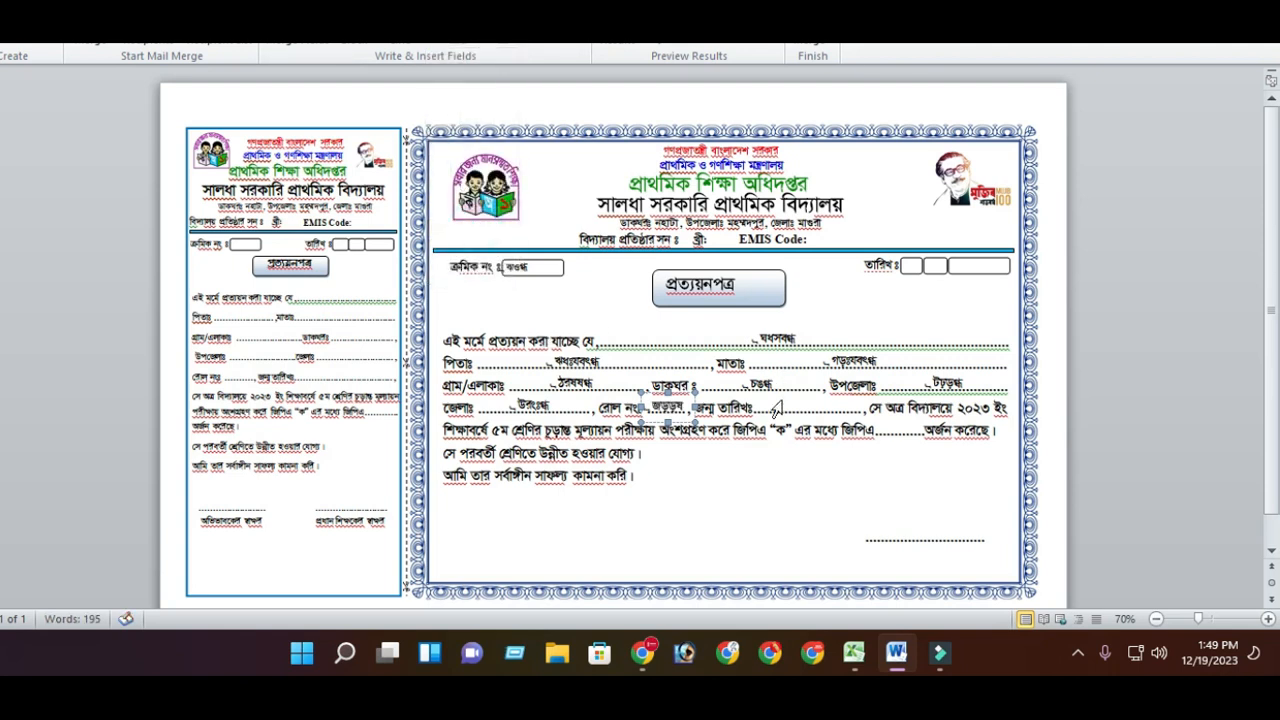
click(811, 410)
click(468, 46)
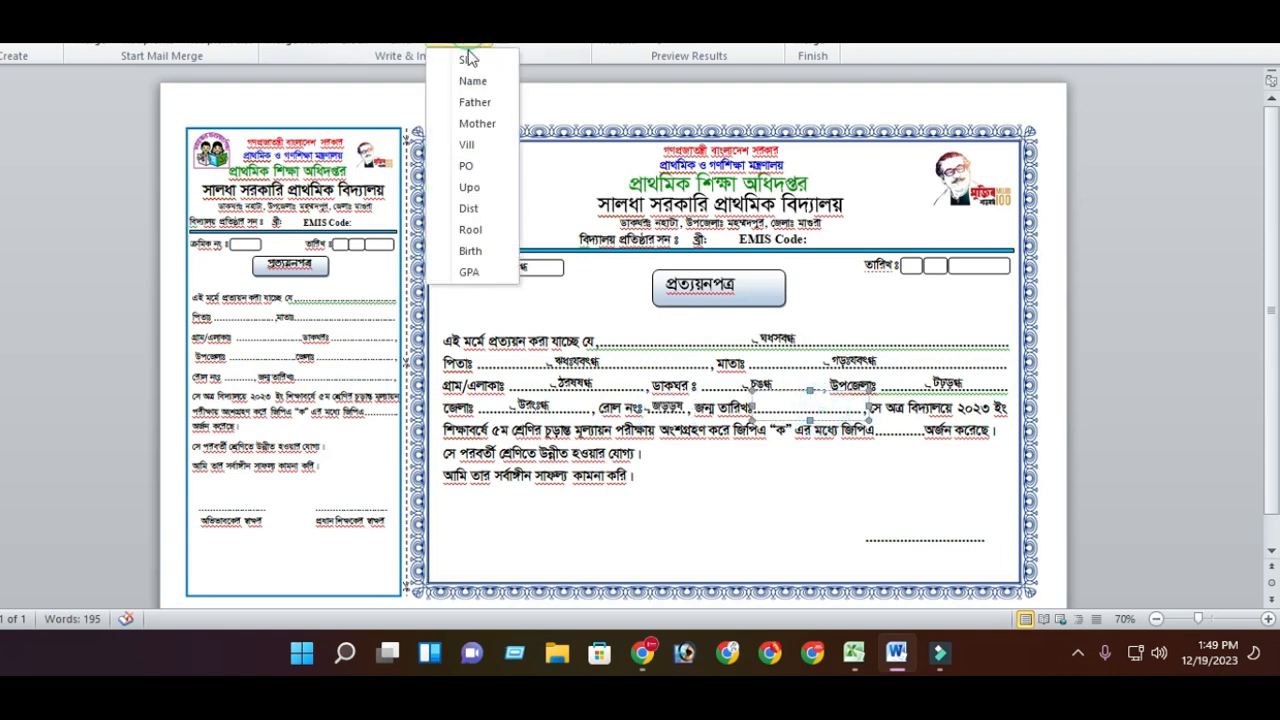
click(479, 250)
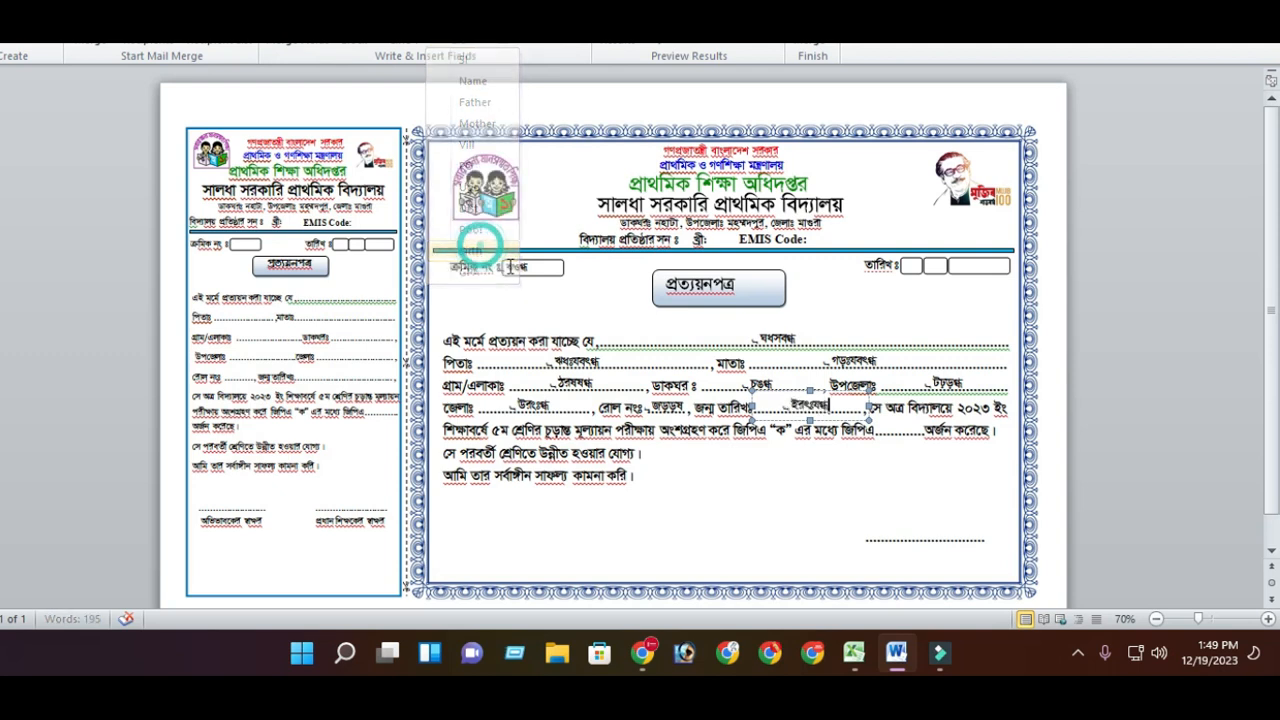
- Insert the GPA merge field into the GPA box of the certificate
click(905, 433)
click(457, 42)
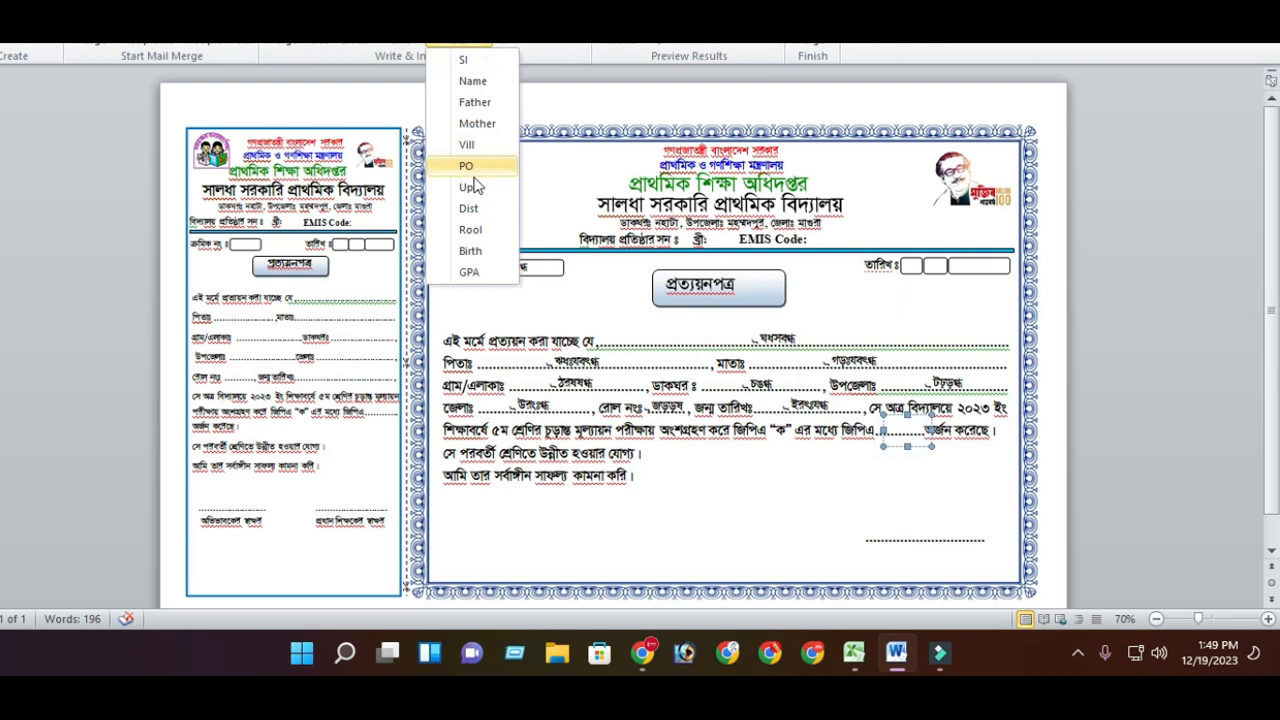
click(470, 272)
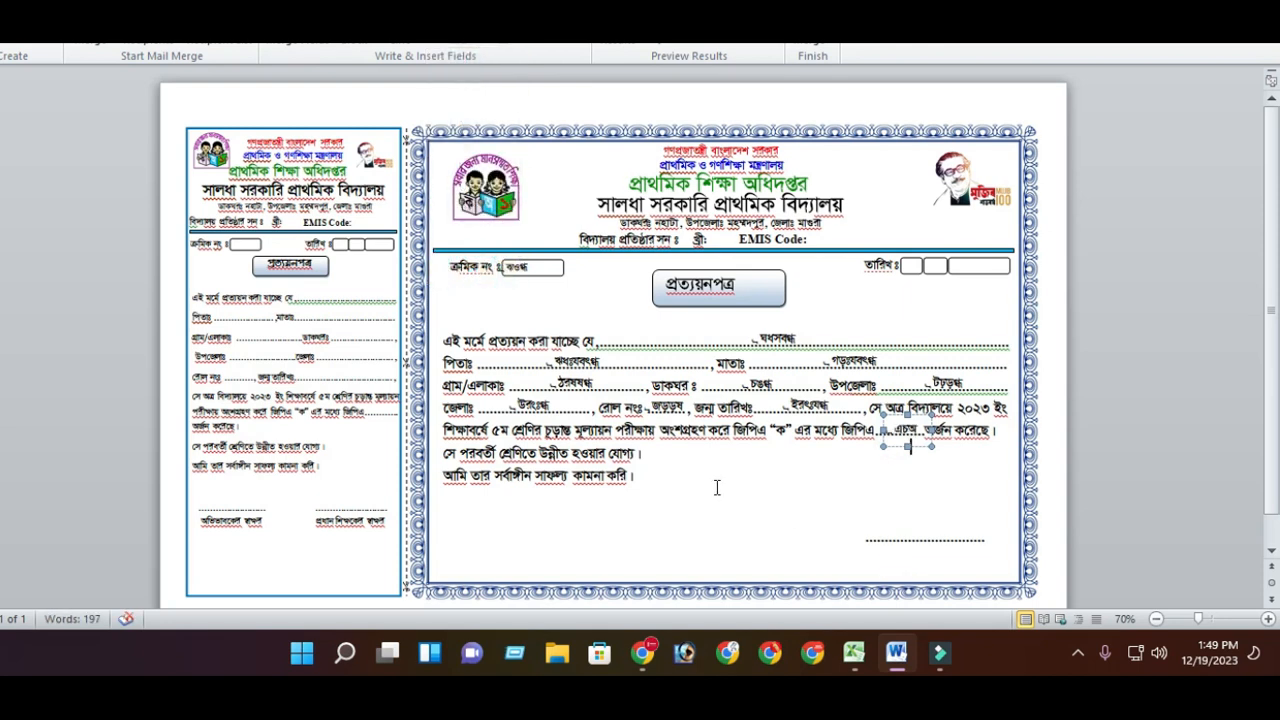
- Insert the SI merge field into the serial number box on the certificate's stub
click(344, 299)
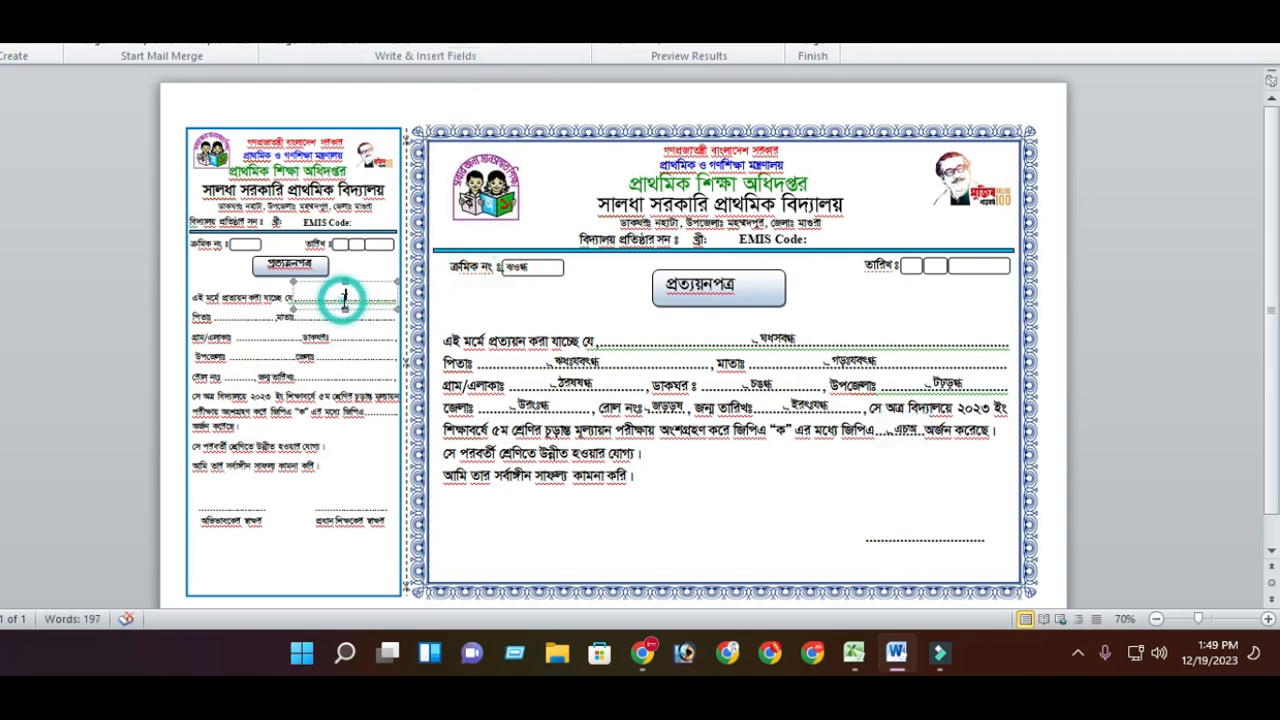
click(488, 46)
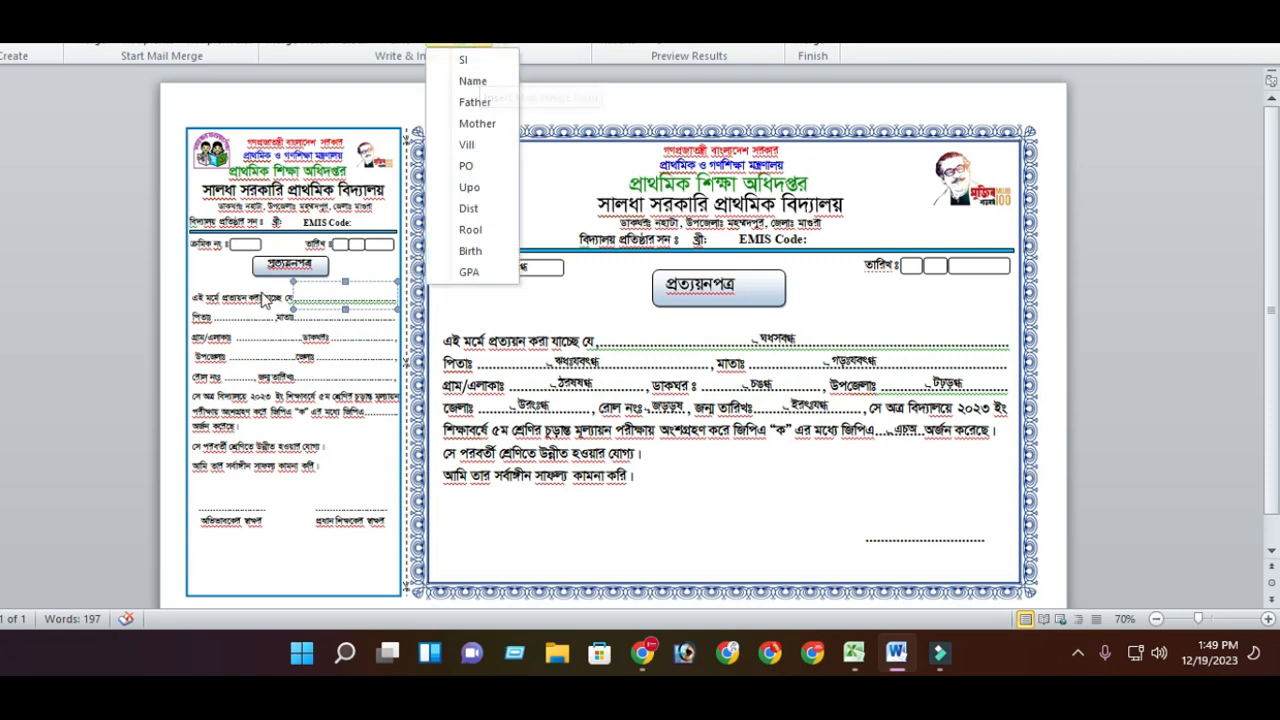
click(237, 249)
click(239, 245)
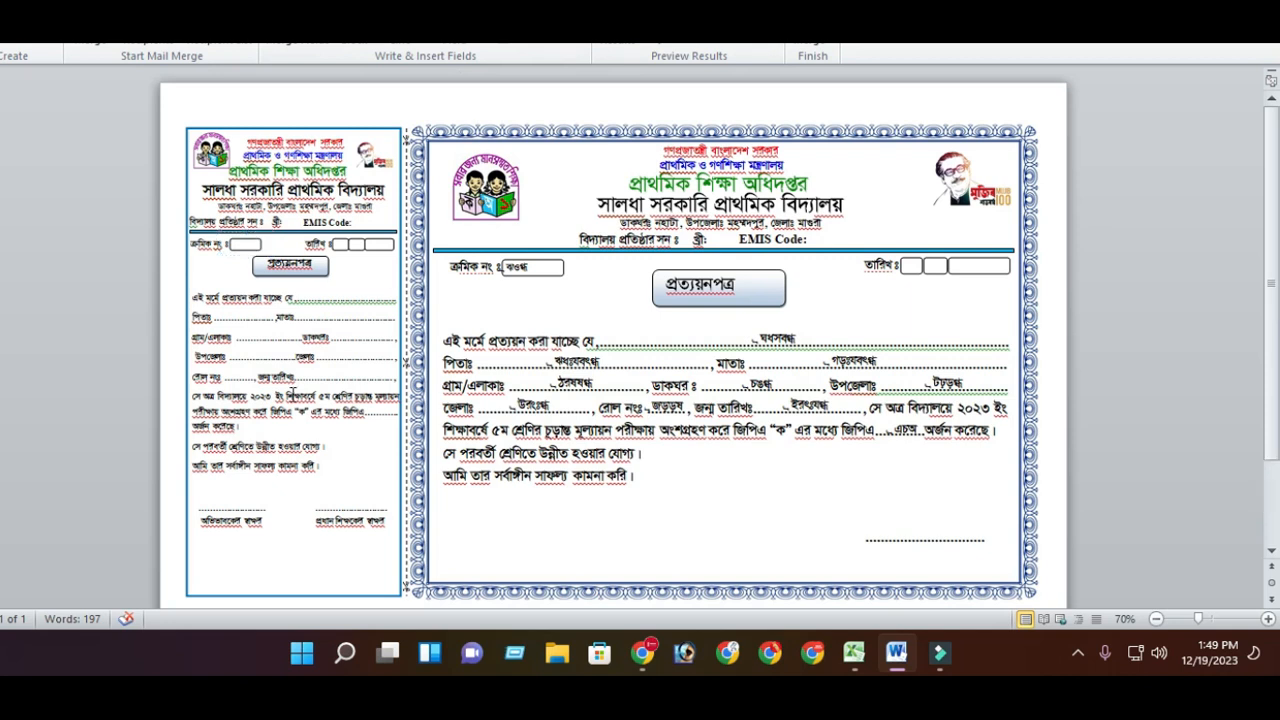
scroll(290, 390, up, 3)
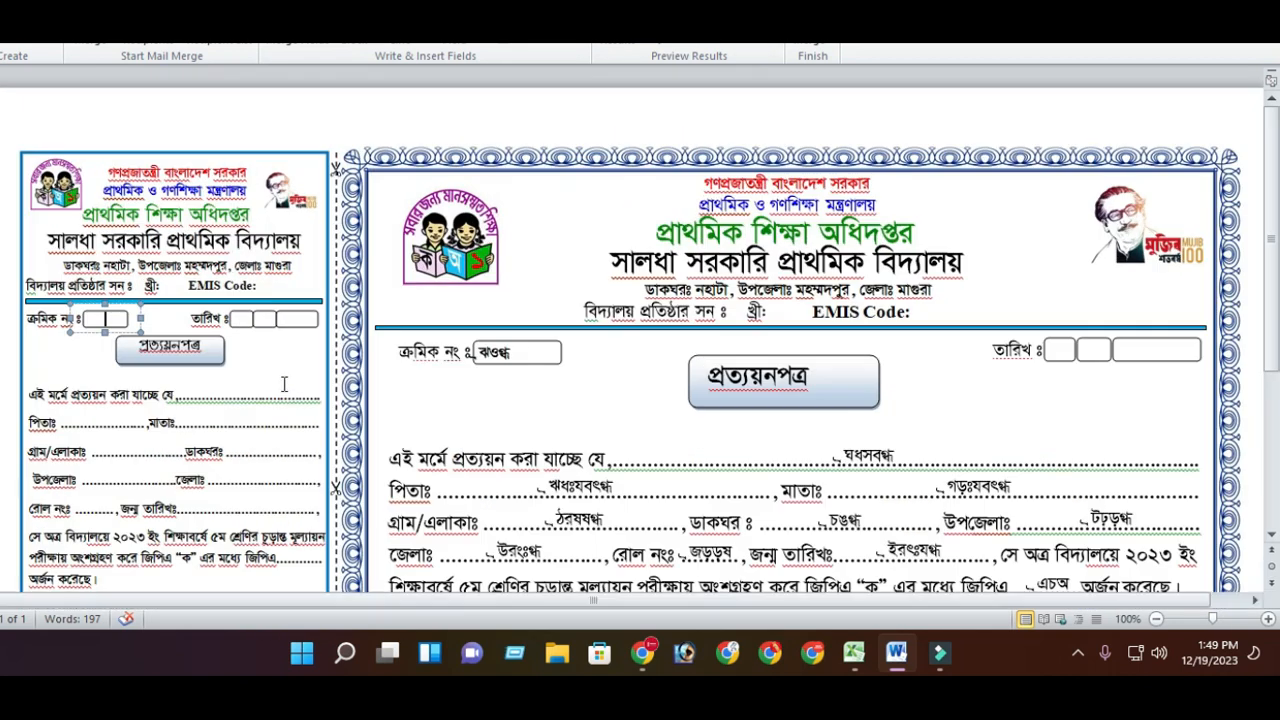
click(457, 44)
click(465, 57)
- Insert the Name merge field on the stub's name line
click(234, 391)
click(247, 394)
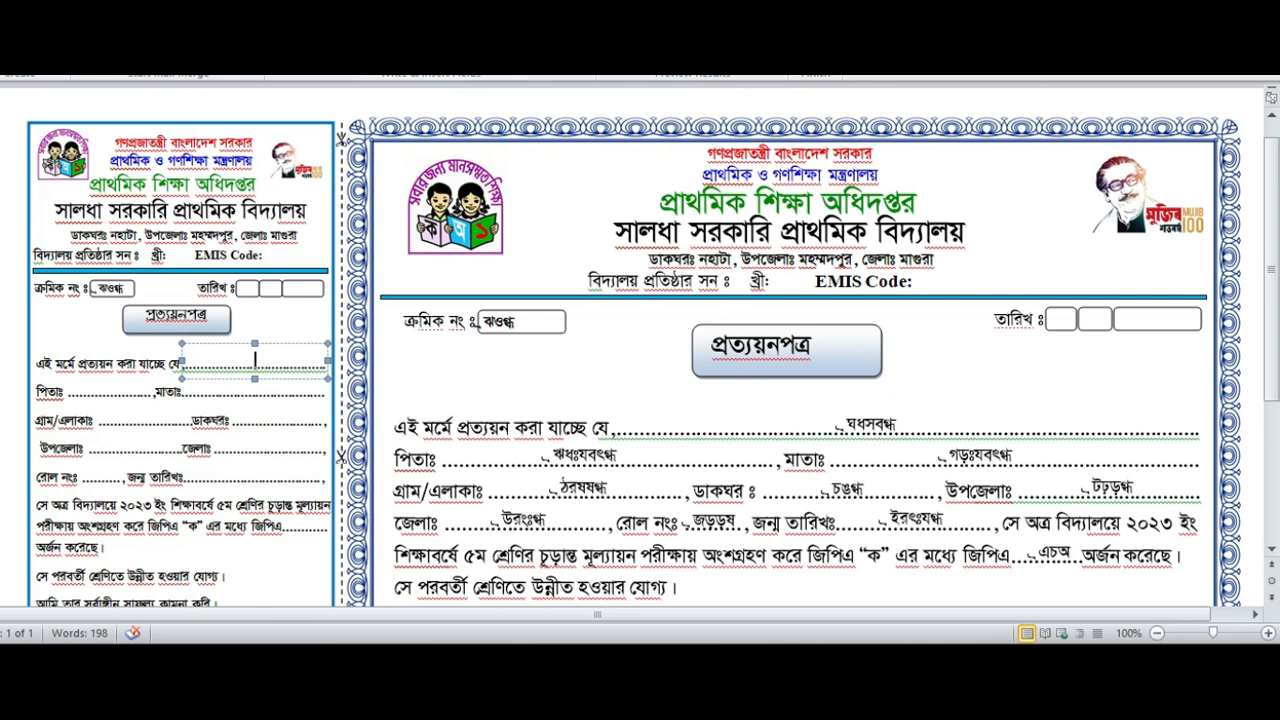
click(452, 58)
click(480, 98)
- Insert the Father and Mother merge fields on the stub's parents' line
click(110, 391)
click(452, 58)
click(481, 121)
click(268, 393)
click(452, 58)
click(481, 140)
- Insert the Vill merge field on the stub's village line
click(140, 420)
click(452, 58)
click(471, 161)
- Insert the Upo merge field after the stub's post office label, then undo it
click(257, 420)
click(452, 58)
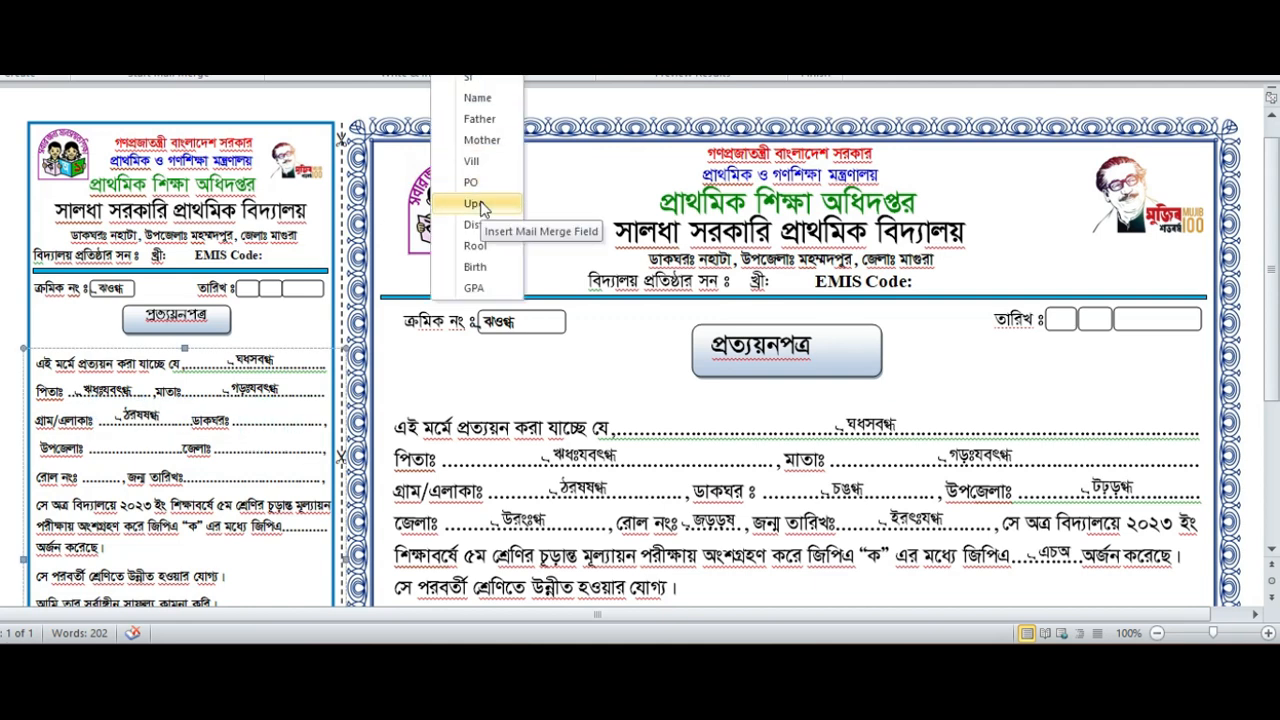
click(481, 205)
key(ctrl+z)
- Insert the PO merge field after the stub's post office label, undoing and retrying misplaced insertions
scroll(151, 452, down, 1)
click(283, 375)
click(452, 58)
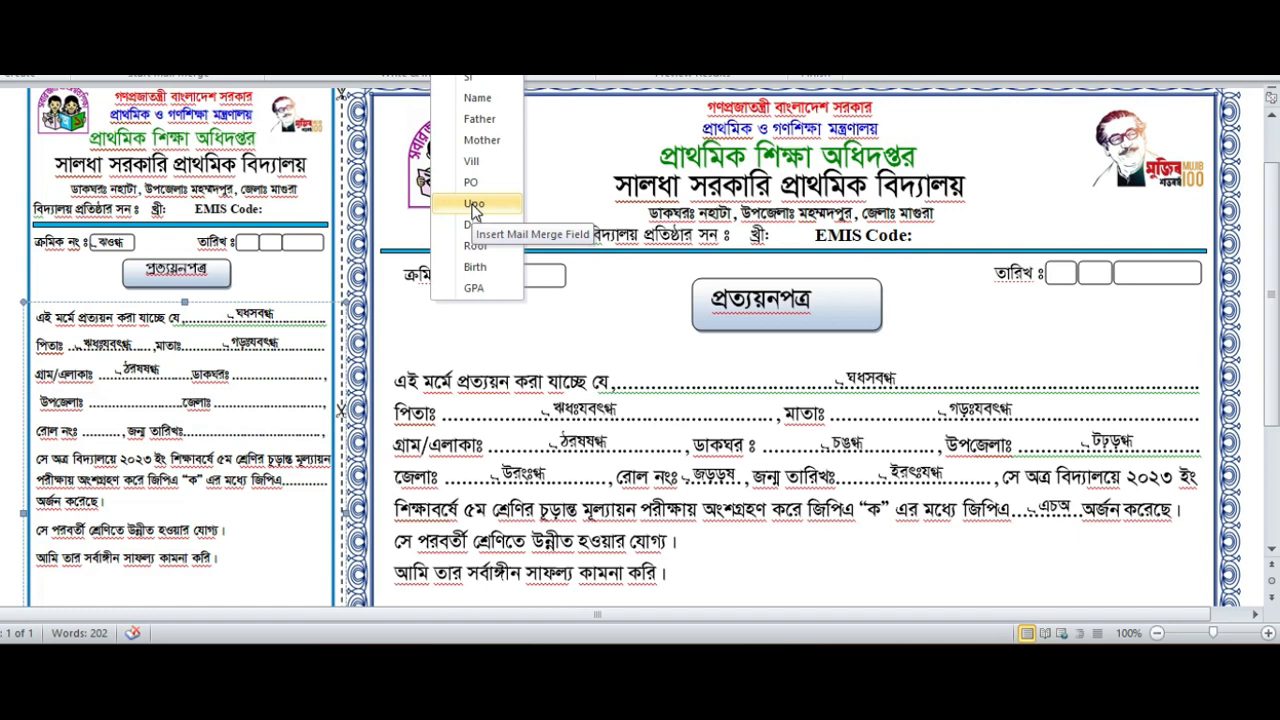
click(471, 183)
key(ctrl+z)
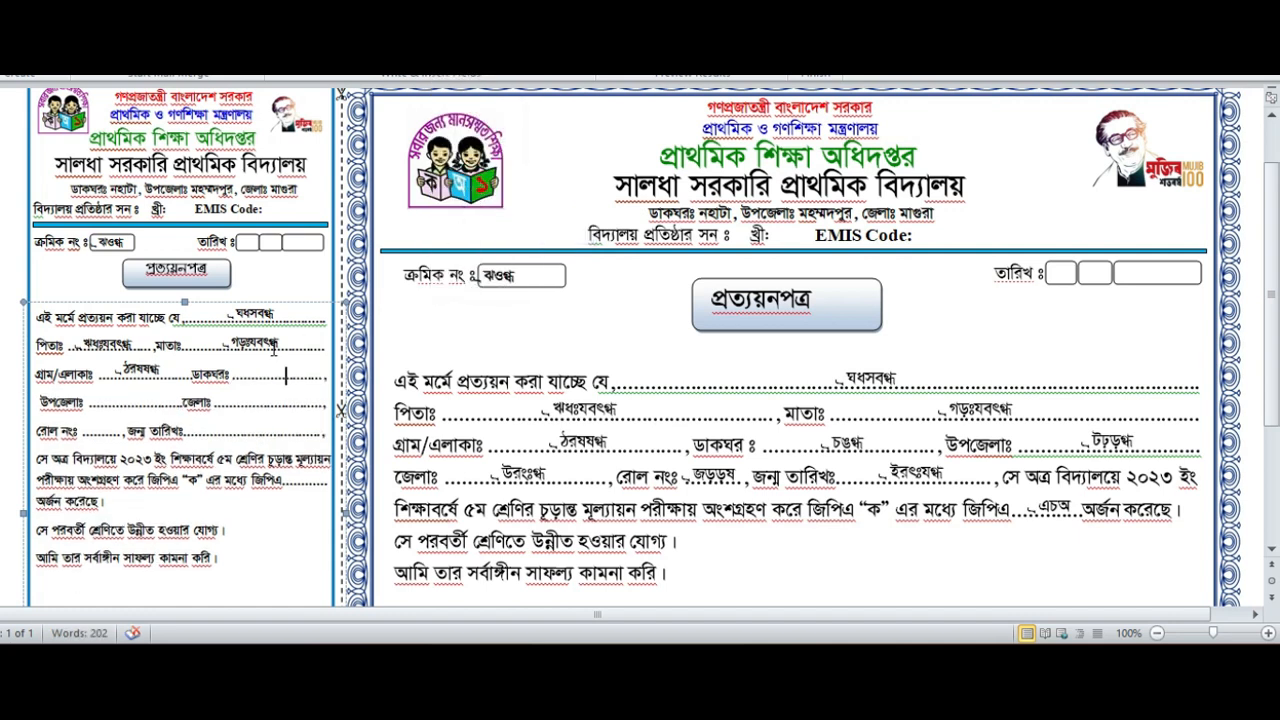
click(452, 58)
click(477, 183)
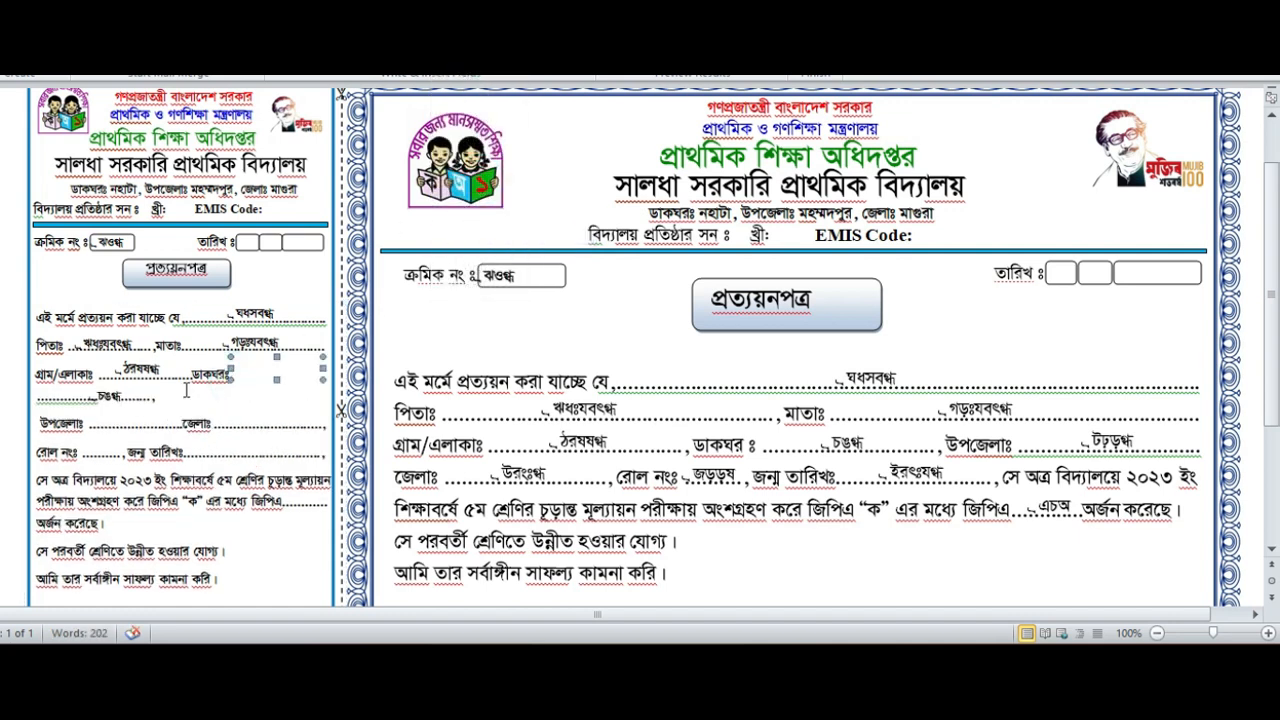
key(ctrl+z)
click(255, 378)
click(452, 58)
click(477, 183)
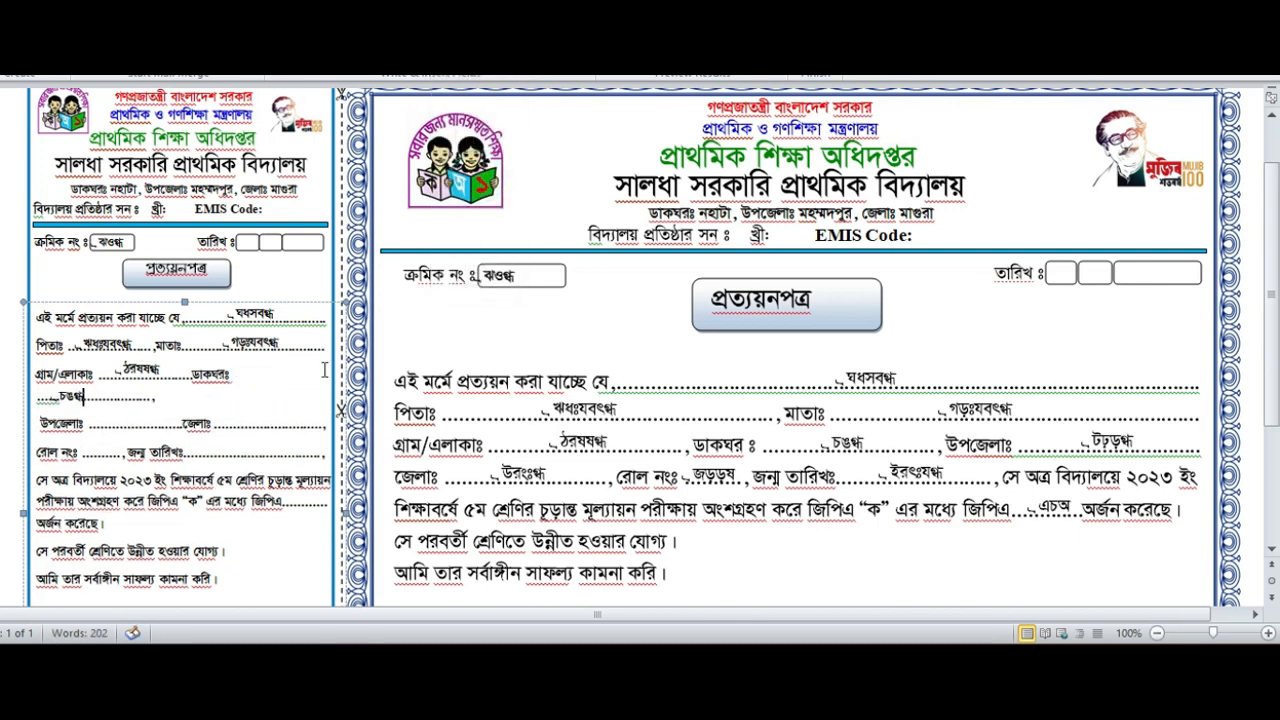
- Remove the misplaced post office field on the stub and insert the PO merge field right after its post office label
click(218, 377)
key(Delete)
key(ctrl+z)
key(ctrl+z)
click(299, 379)
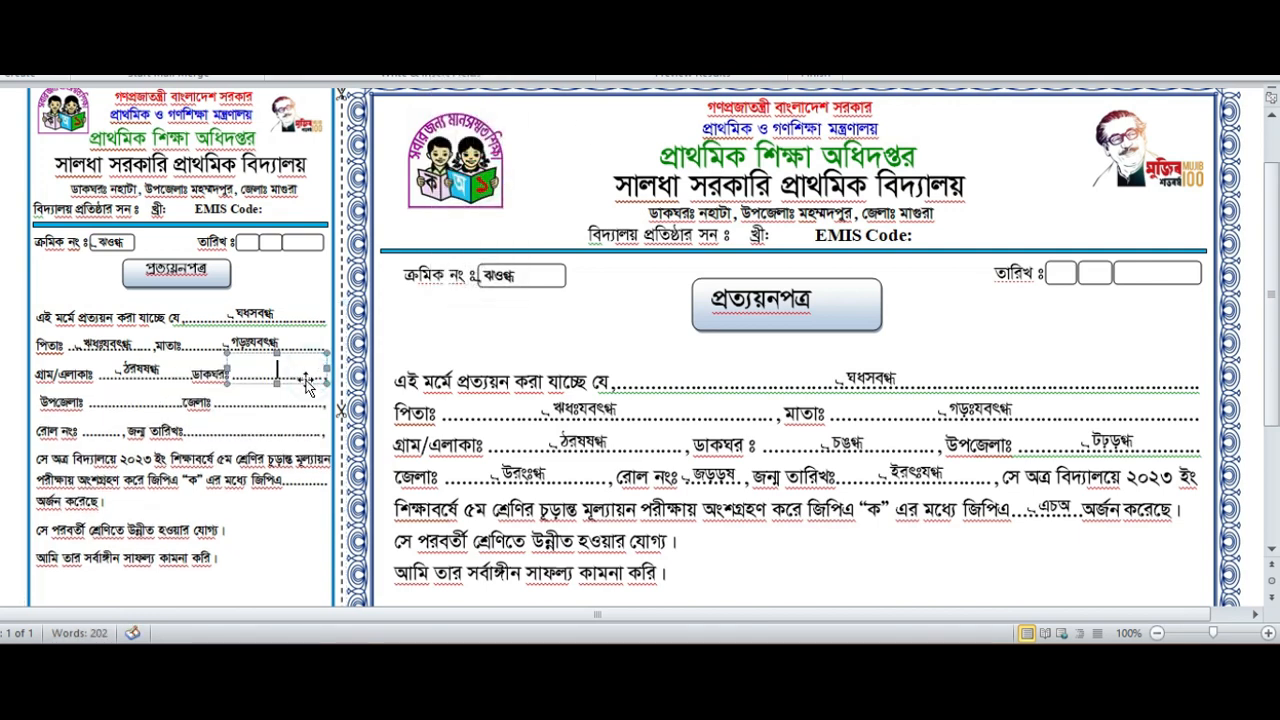
click(290, 370)
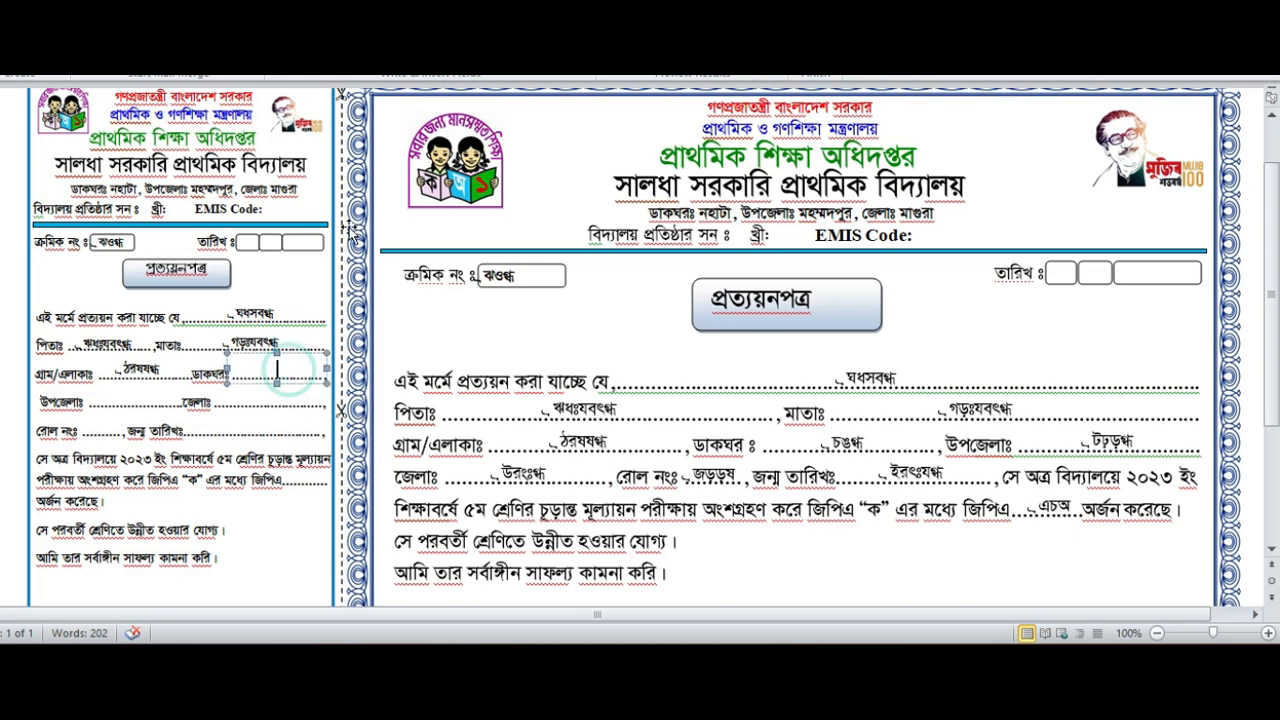
click(483, 70)
click(487, 184)
- Insert the PO merge field after the stub's upazila label and the Dist merge field after its district label
click(136, 406)
click(483, 70)
click(479, 181)
click(288, 410)
click(483, 70)
click(473, 224)
- Insert the Rool merge field after the stub's roll number label and the Birth field after its birth date label
click(100, 430)
click(483, 70)
click(474, 246)
click(245, 428)
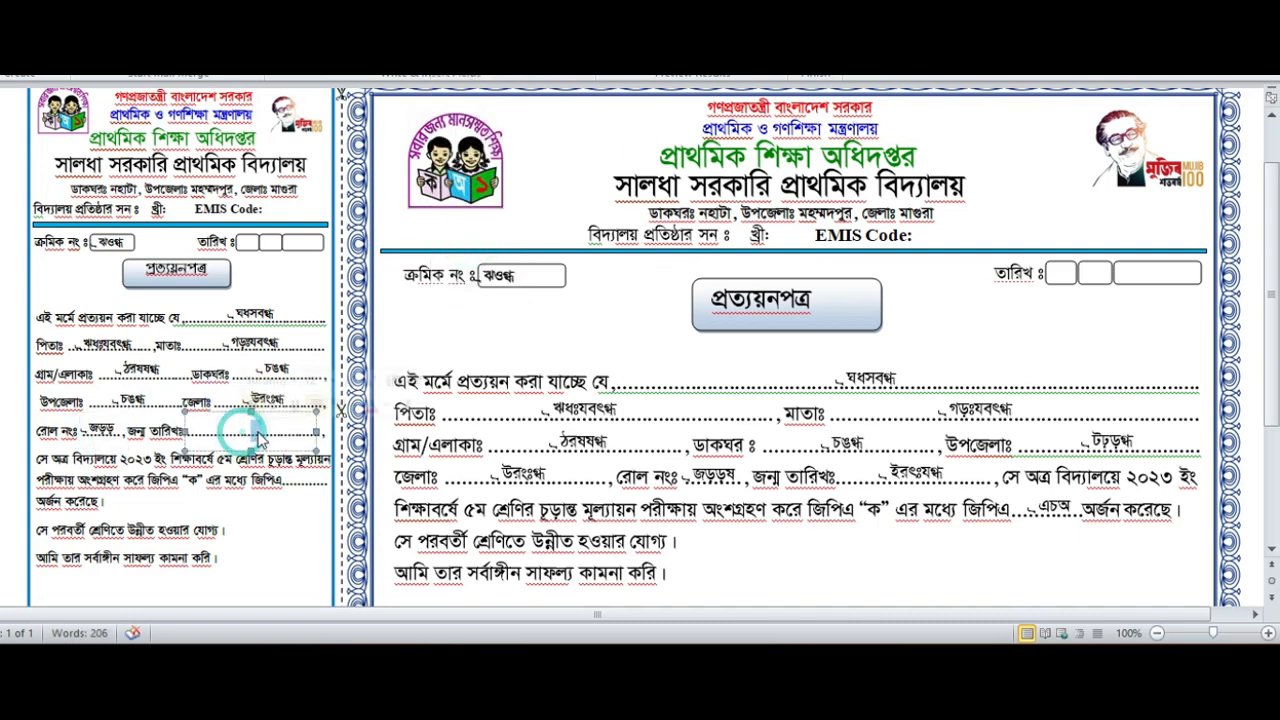
click(470, 74)
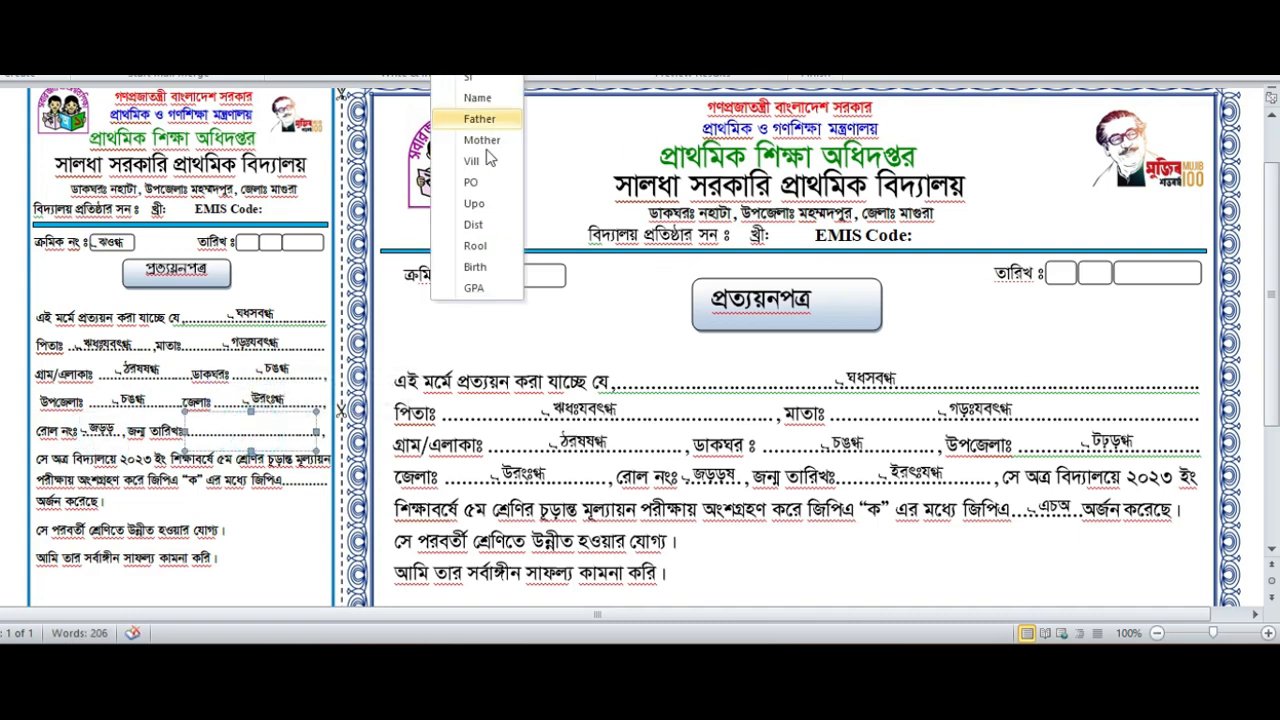
click(474, 267)
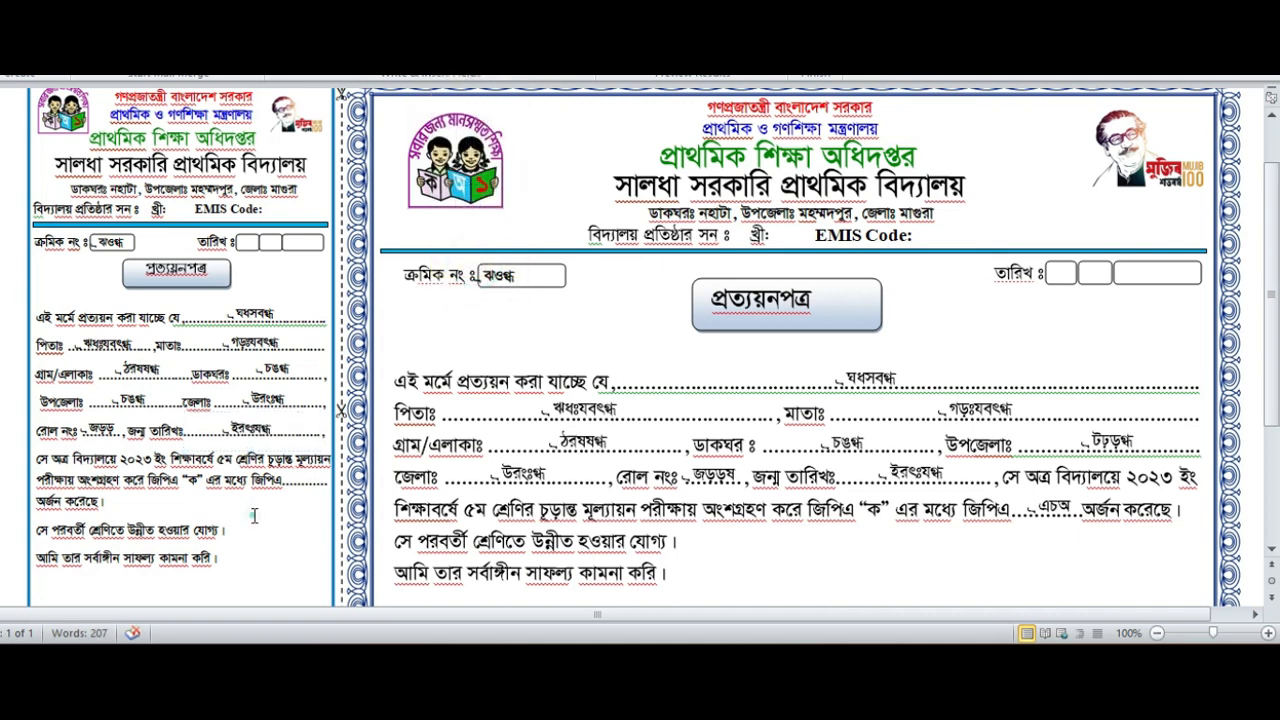
- Insert the GPA merge field after the GPA text in the stub's result sentence
click(308, 480)
click(470, 74)
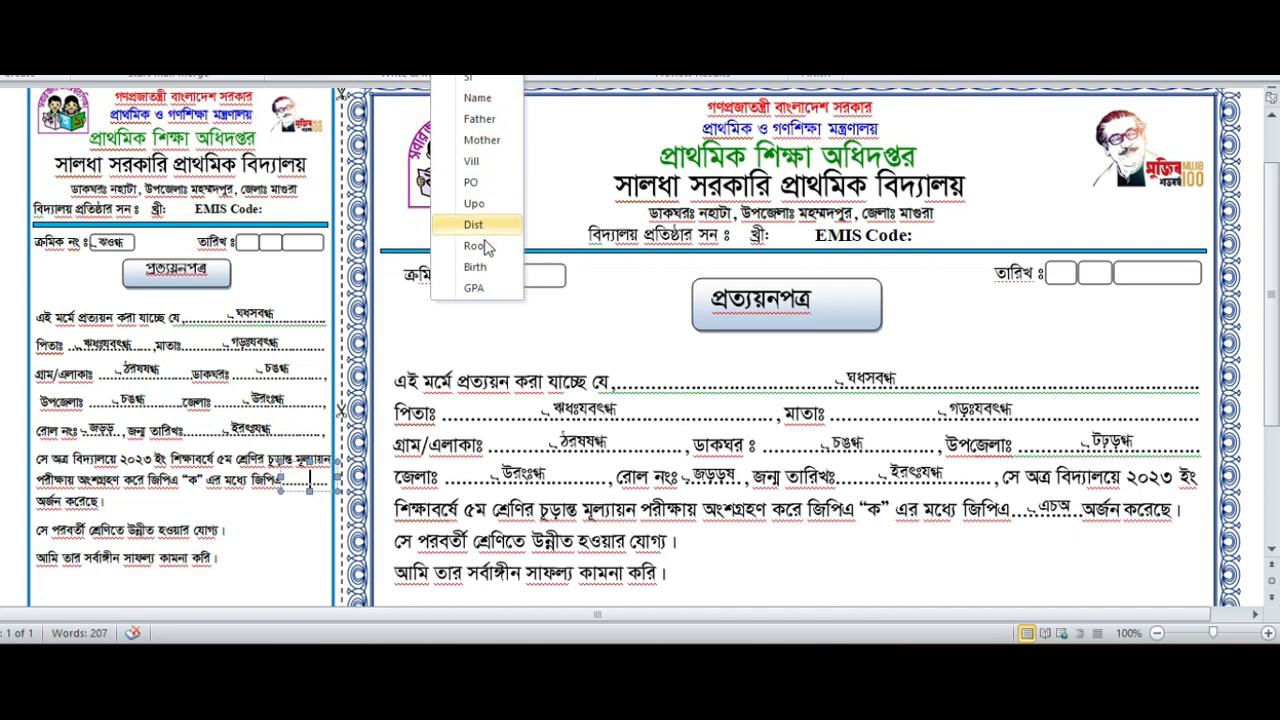
click(478, 285)
scroll(455, 350, down, 2)
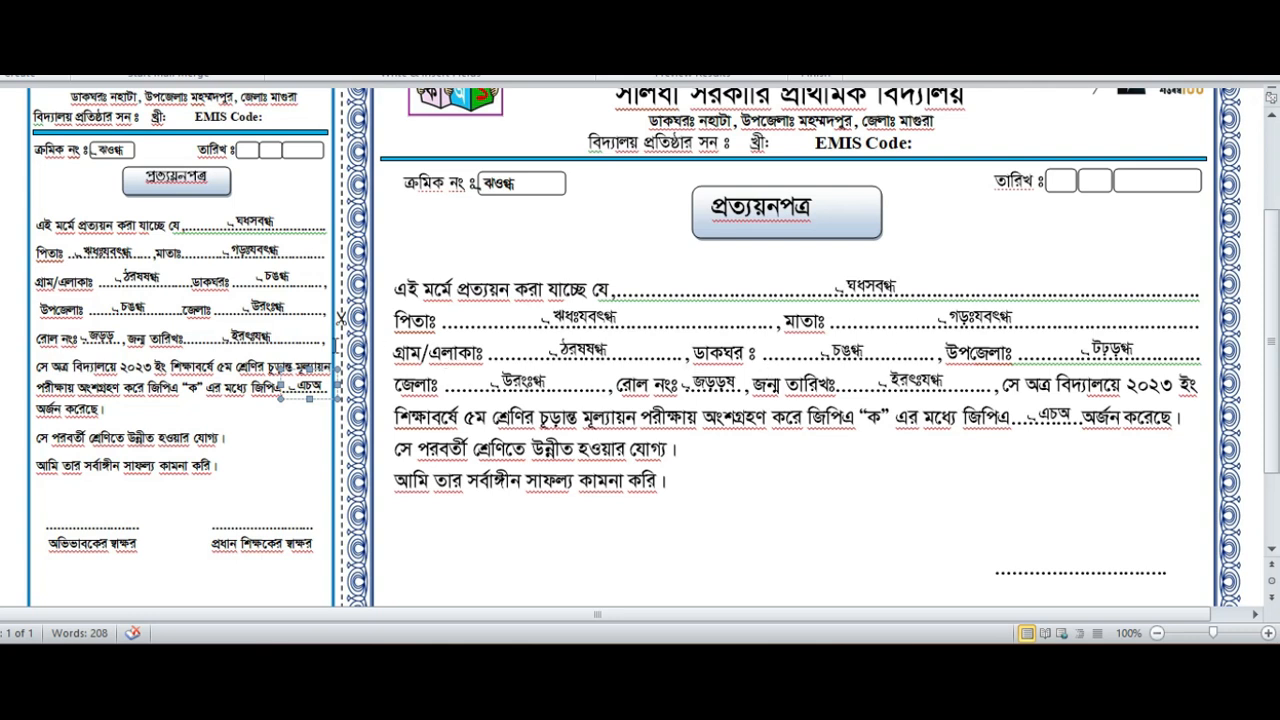
scroll(328, 350, up, 2)
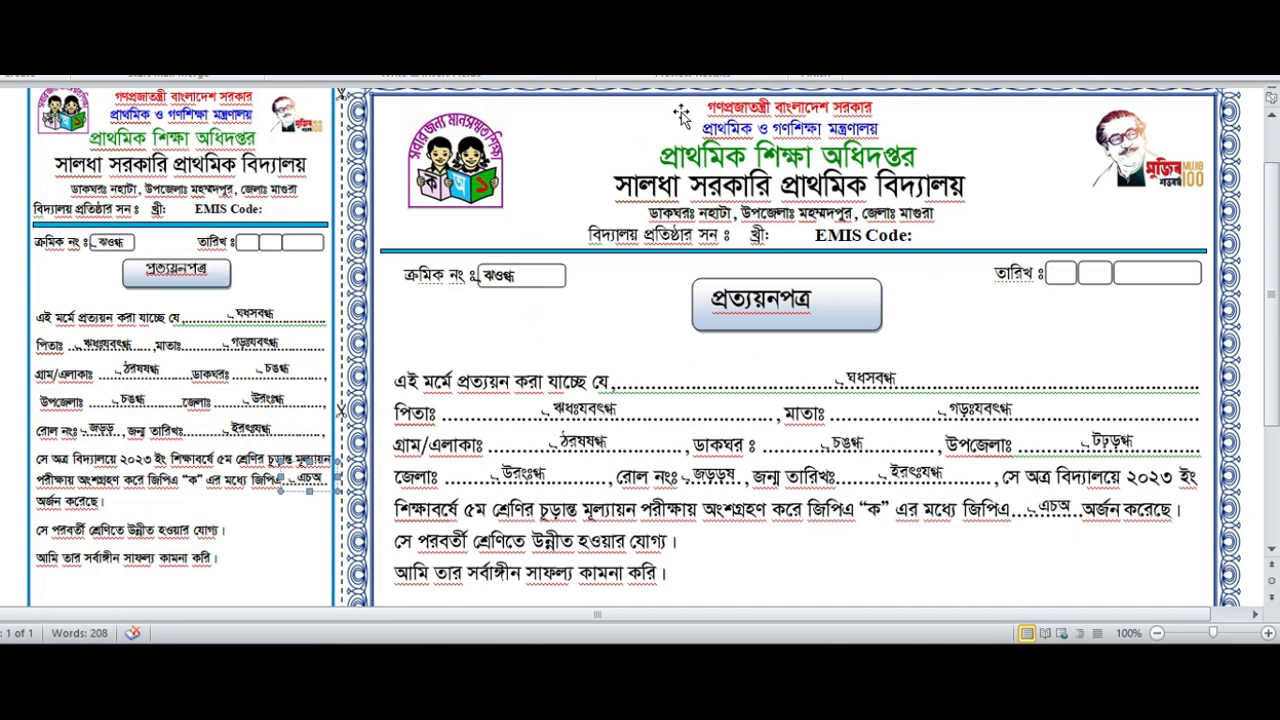
- Finish the merge by editing individual documents for records 1 to 10 into a new document
click(816, 66)
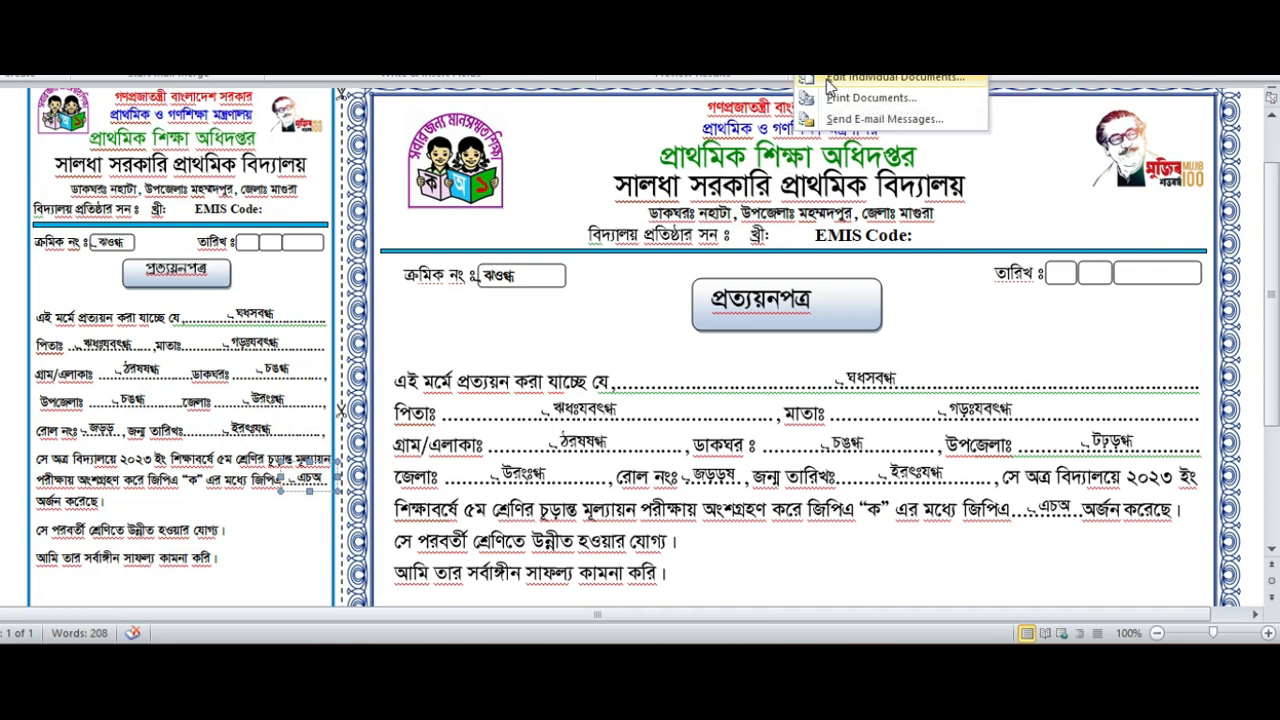
click(880, 78)
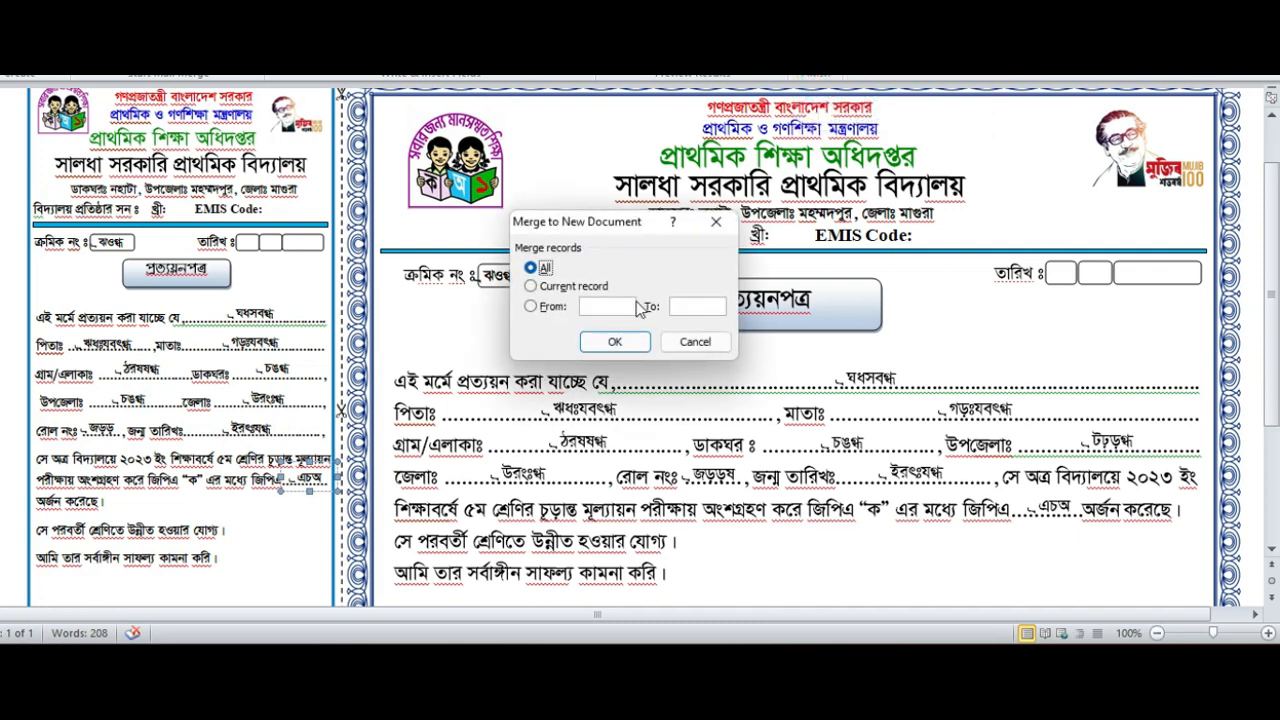
click(626, 312)
text(1)
click(722, 302)
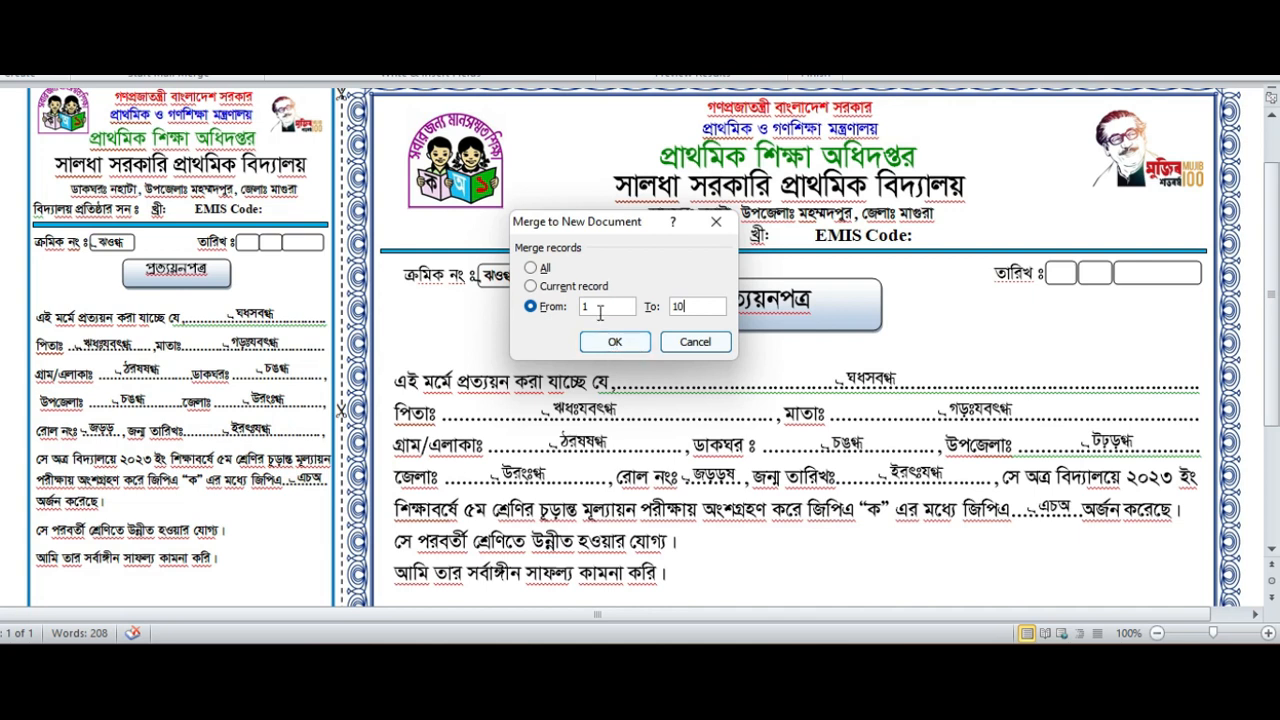
click(616, 342)
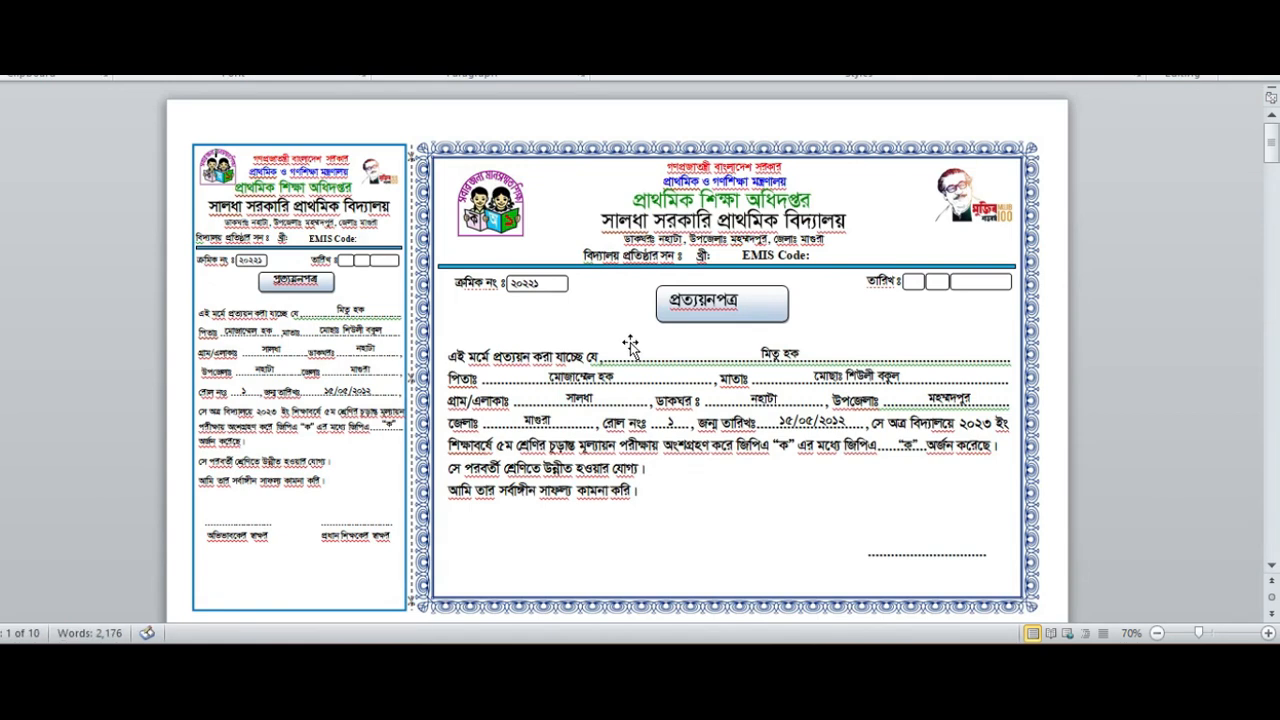
- Review the merged certificates page by page for correctly filled student details
ctrl+scroll(620, 397, up, 1)
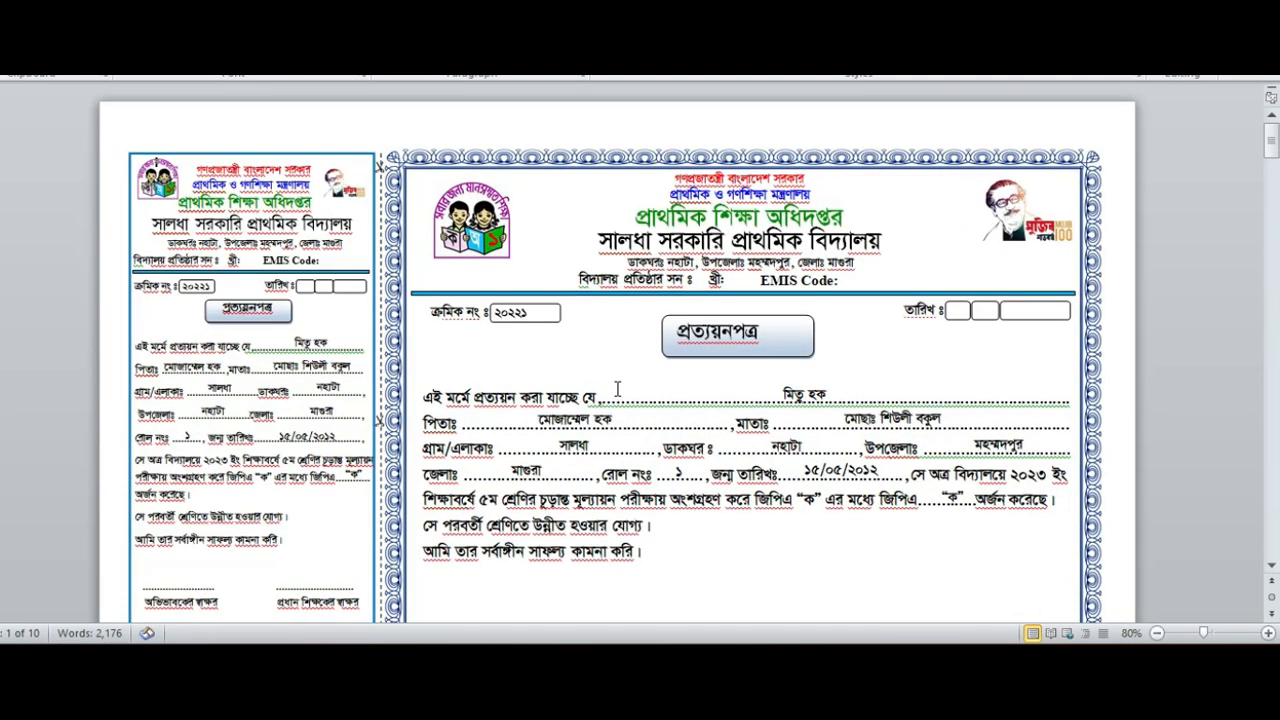
scroll(617, 388, down, 1)
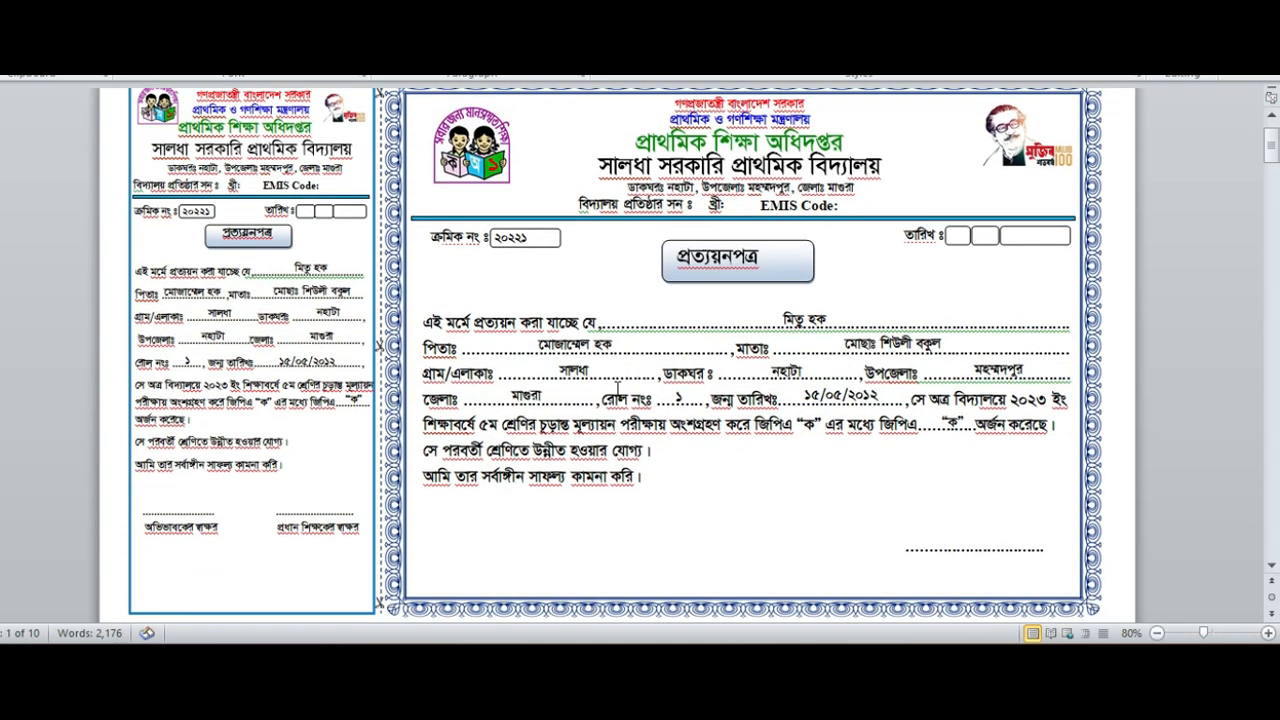
scroll(620, 388, down, 8)
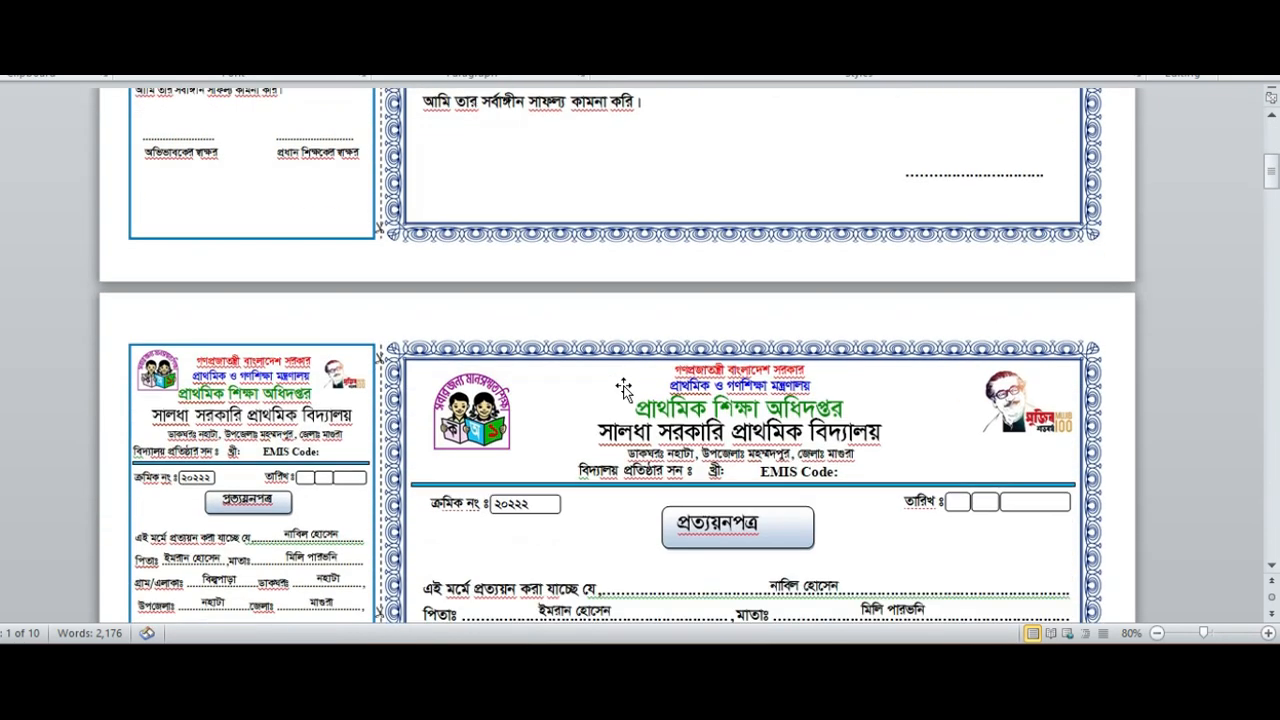
scroll(622, 388, down, 9)
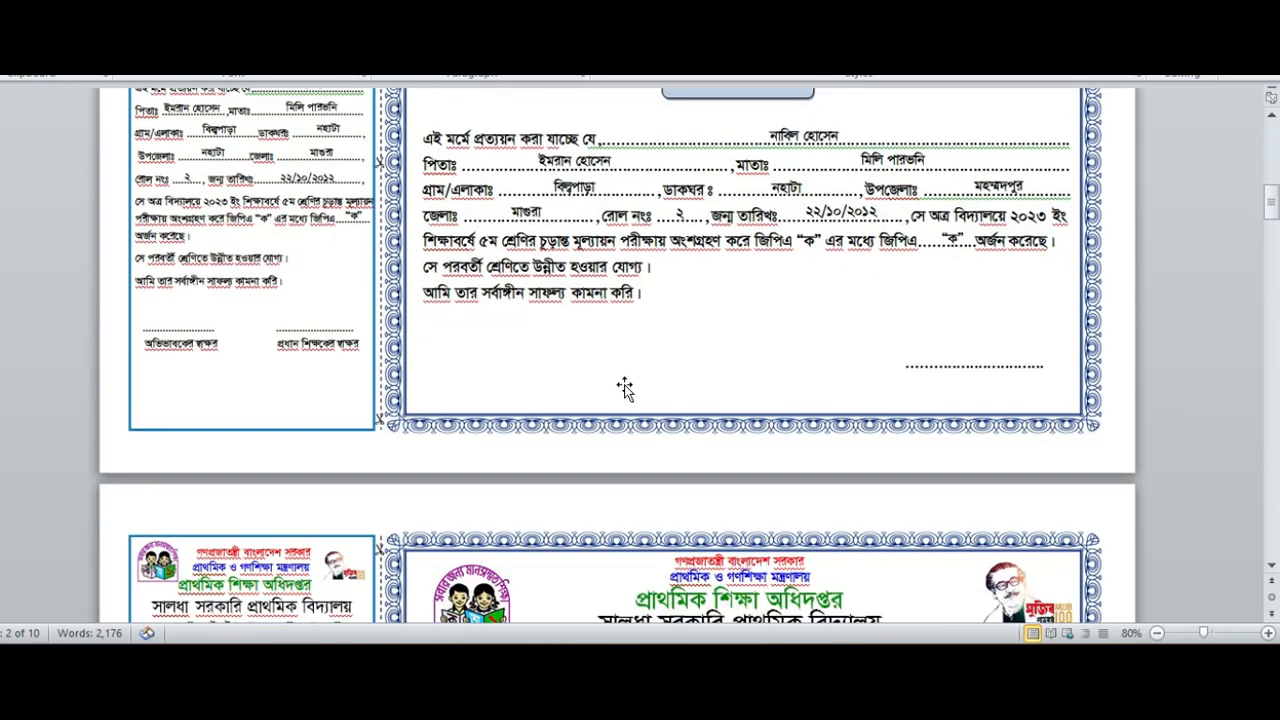
scroll(626, 385, down, 8)
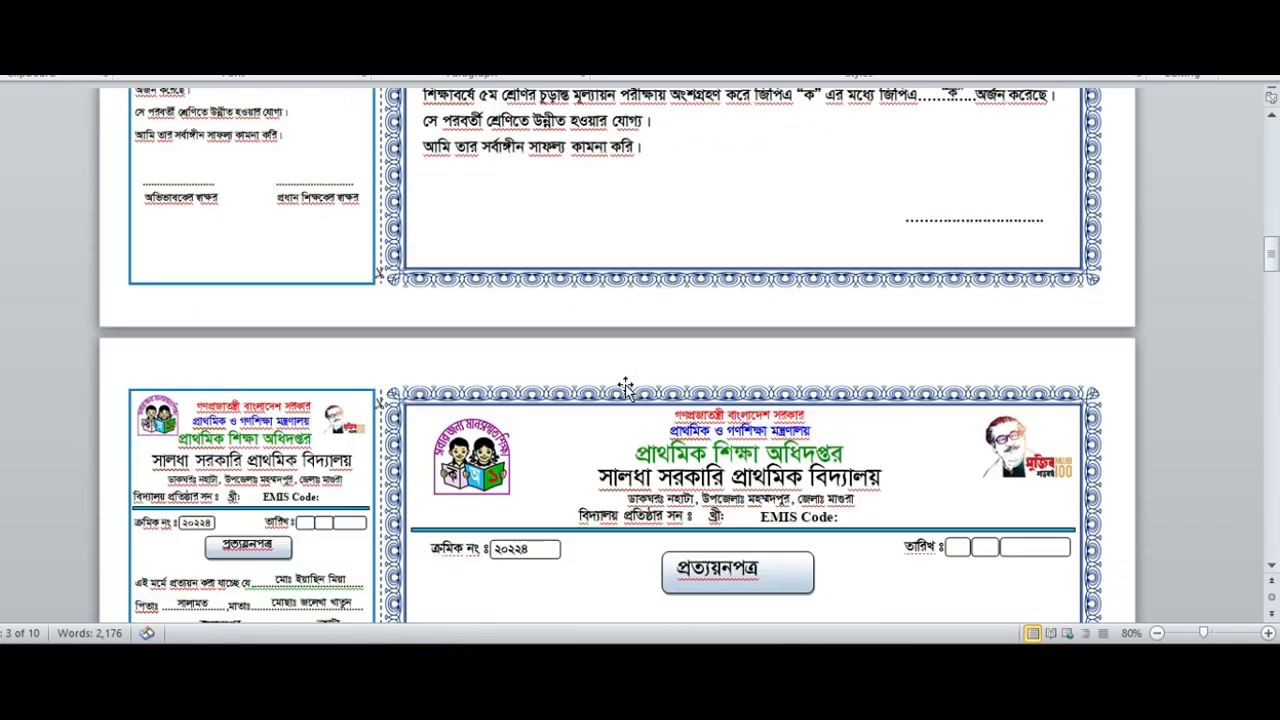